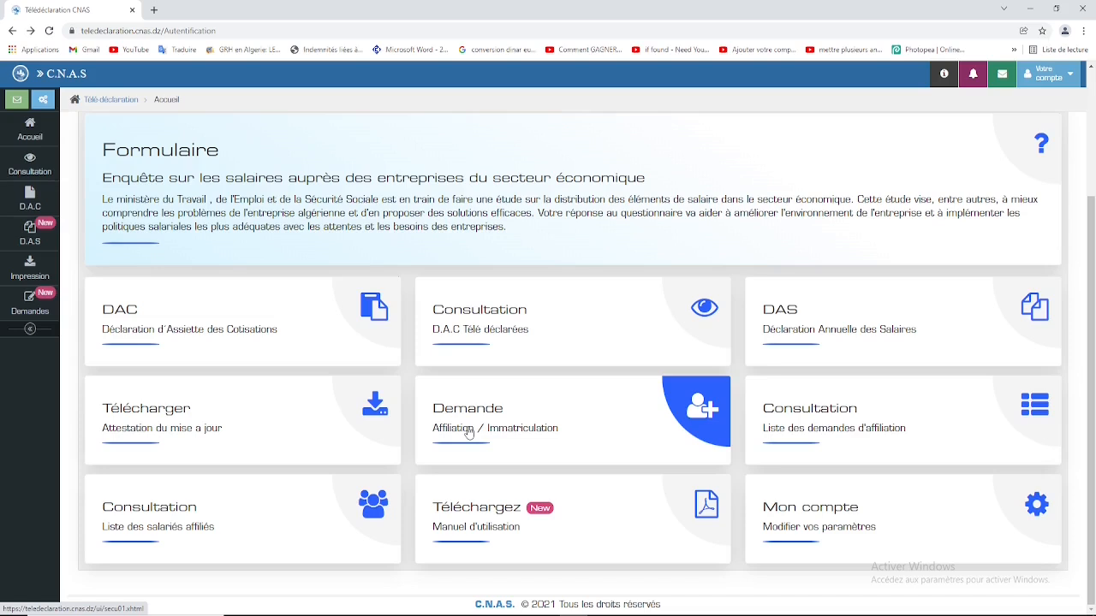
Step: Open the 'Demande – Affiliation / Immatriculation' request form for a new registration
left_click(468, 434)
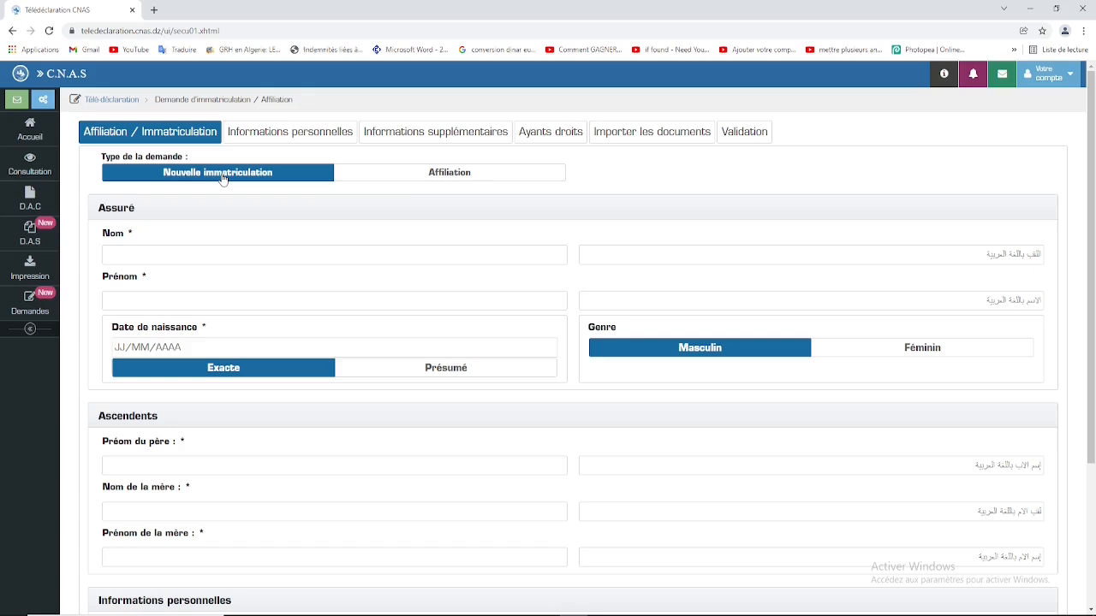
left_click(470, 176)
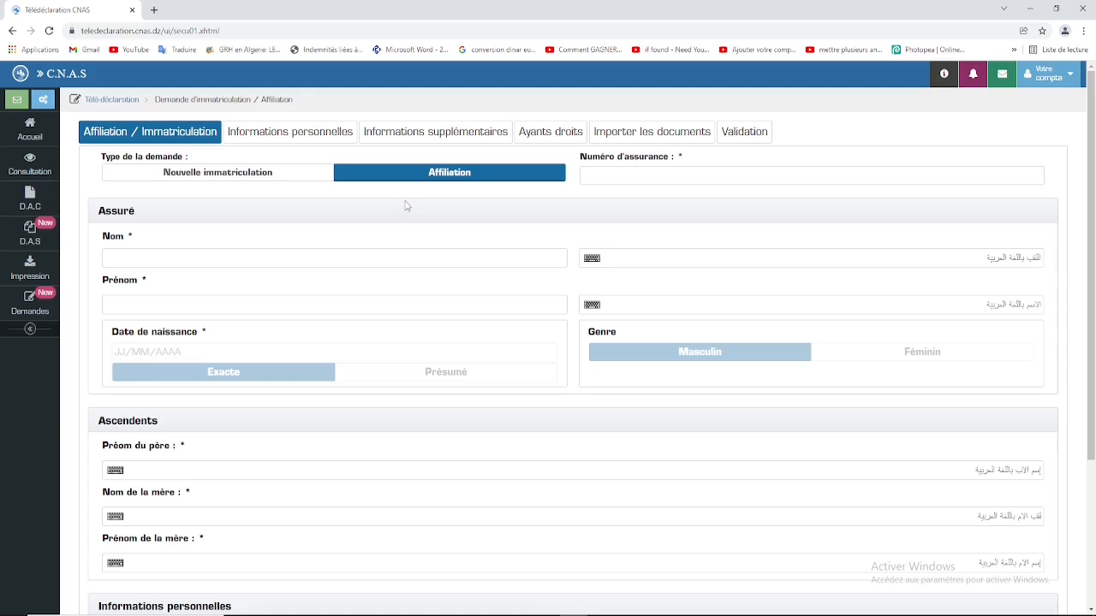
left_click(235, 182)
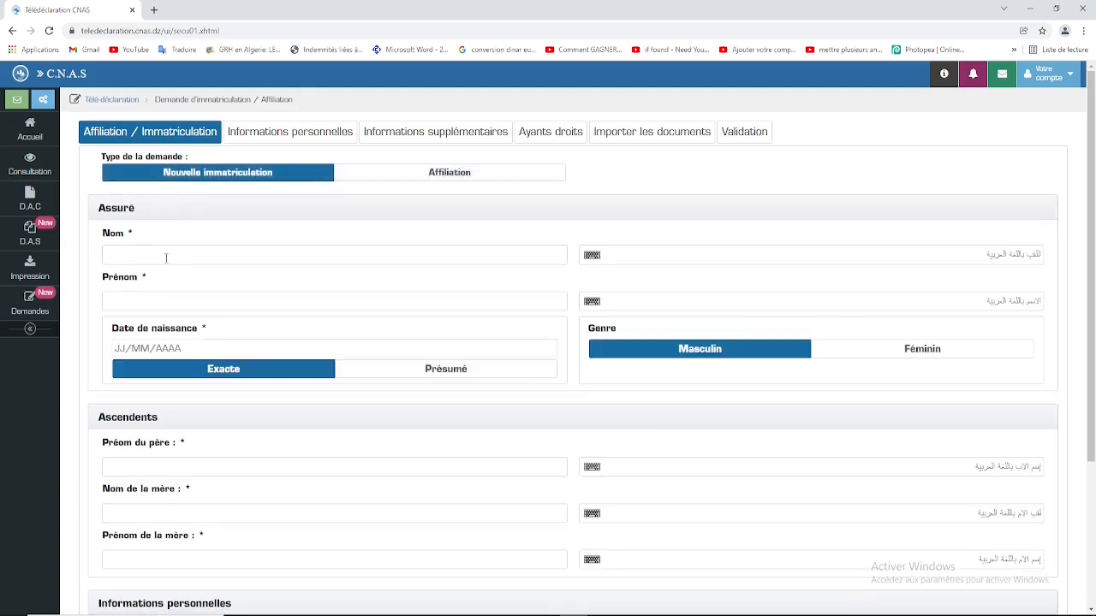
left_click(164, 256)
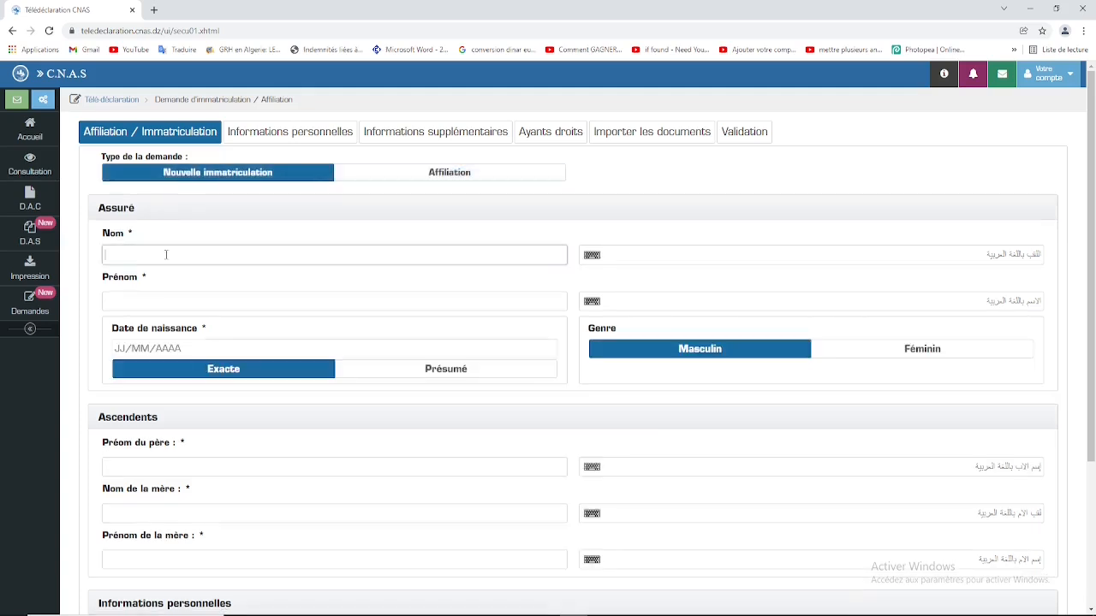
left_click(181, 297)
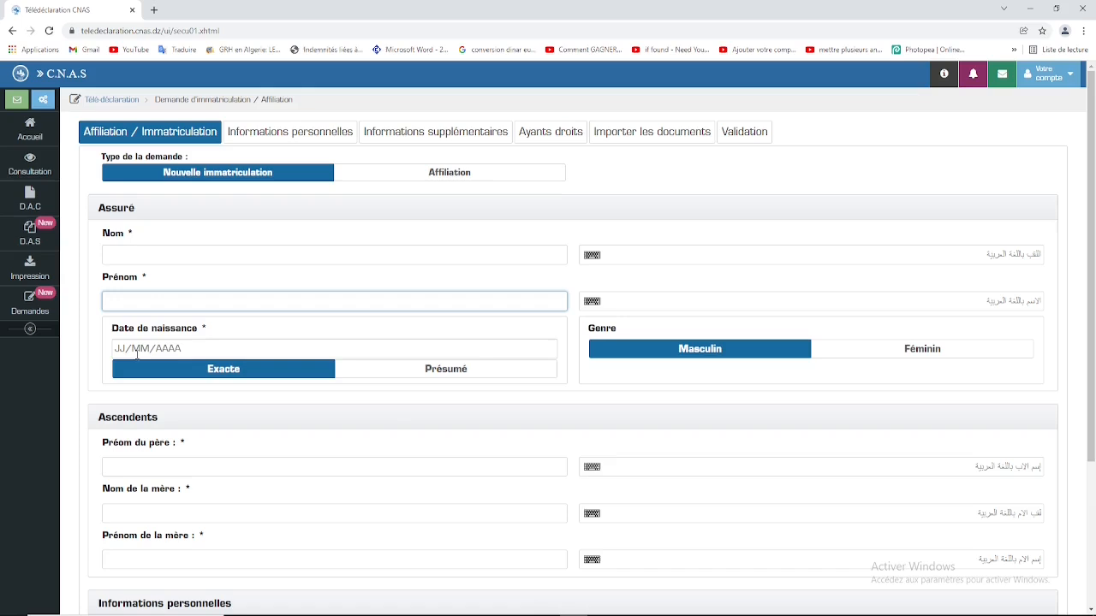
left_click(421, 370)
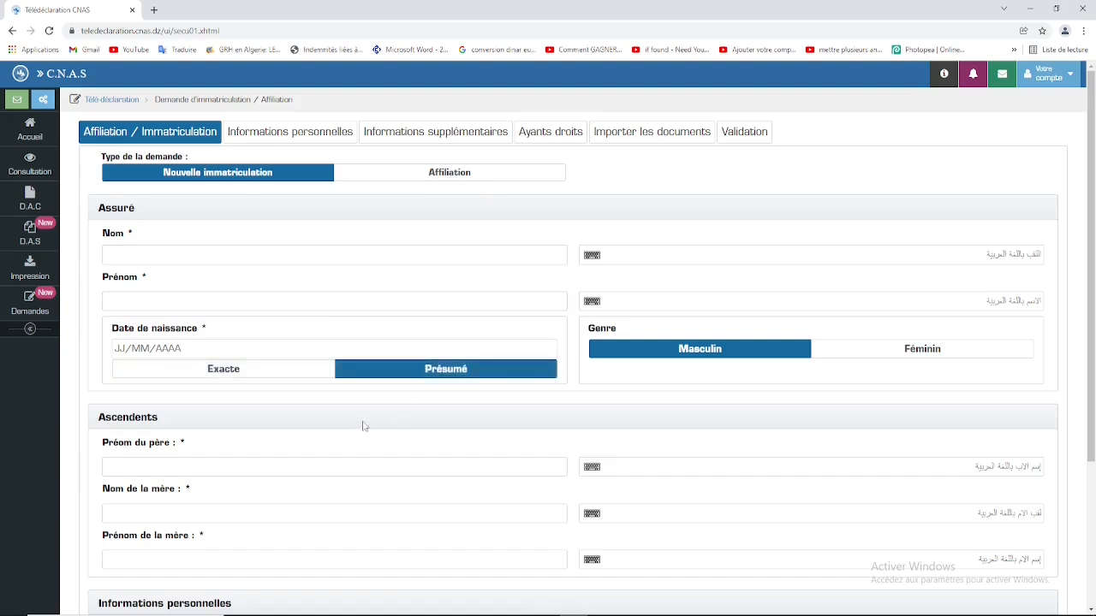
left_click(219, 374)
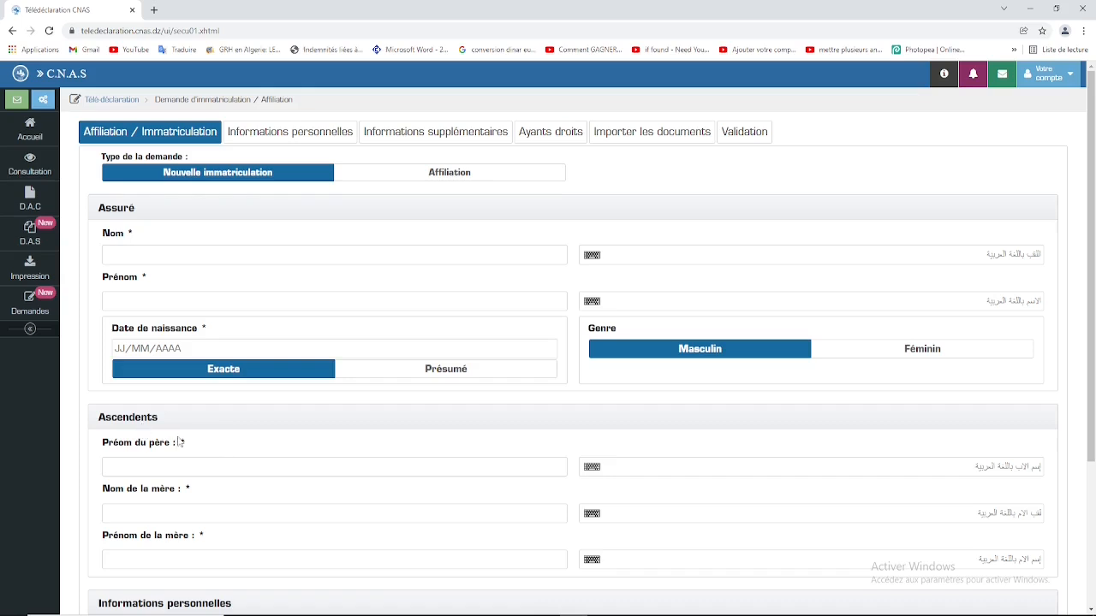
left_click(166, 463)
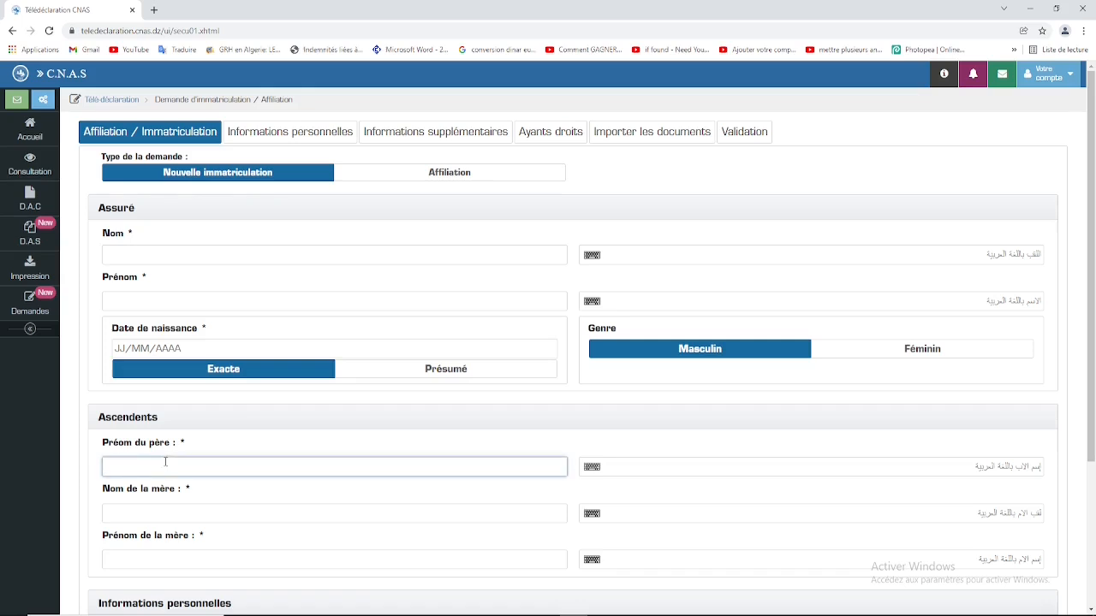
scroll(166, 462, "down", 2)
left_click(168, 396)
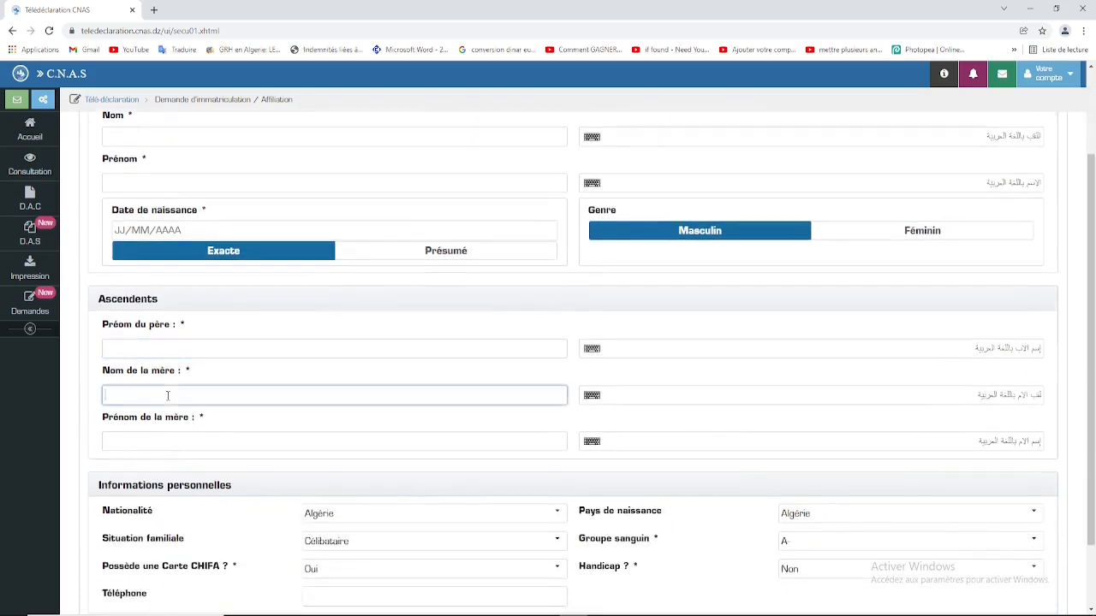
left_click(172, 436)
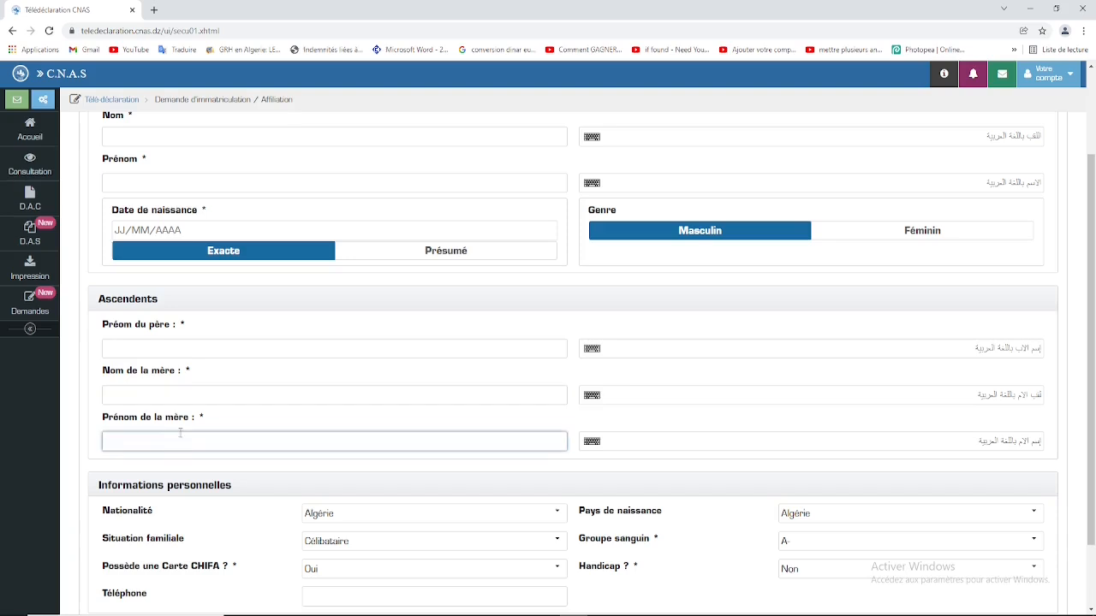
scroll(190, 465, "down", 1)
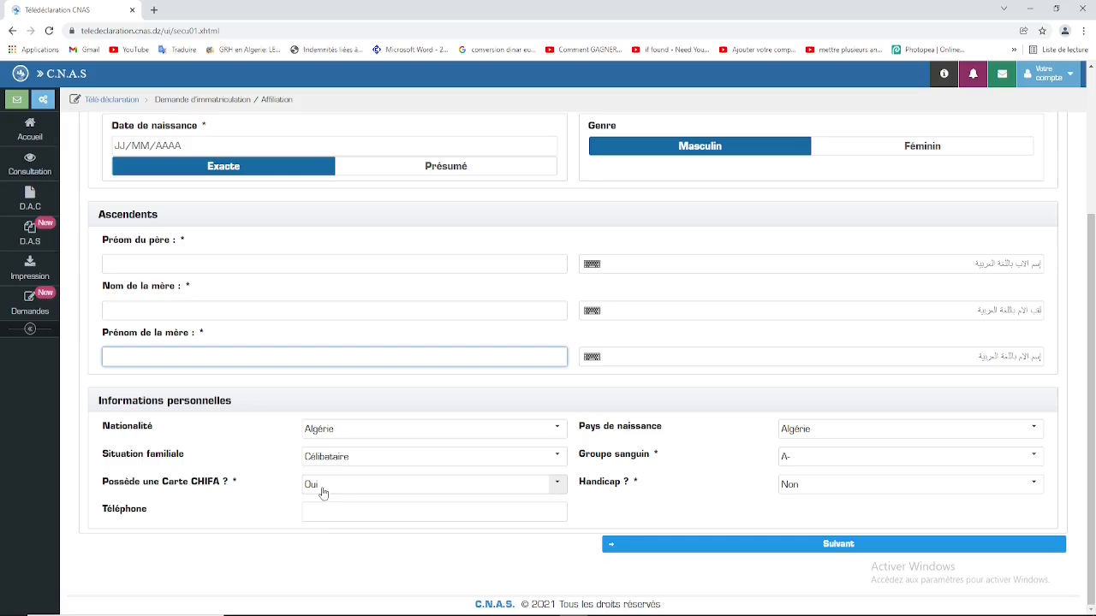
left_click(344, 511)
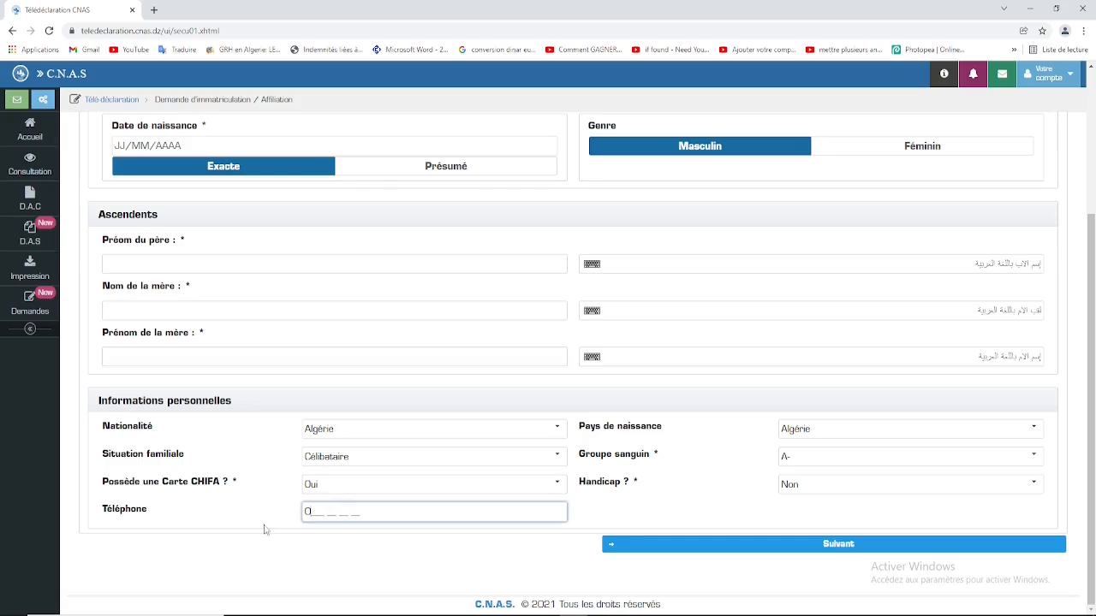
scroll(773, 289, "up", 1)
scroll(773, 289, "up", 3)
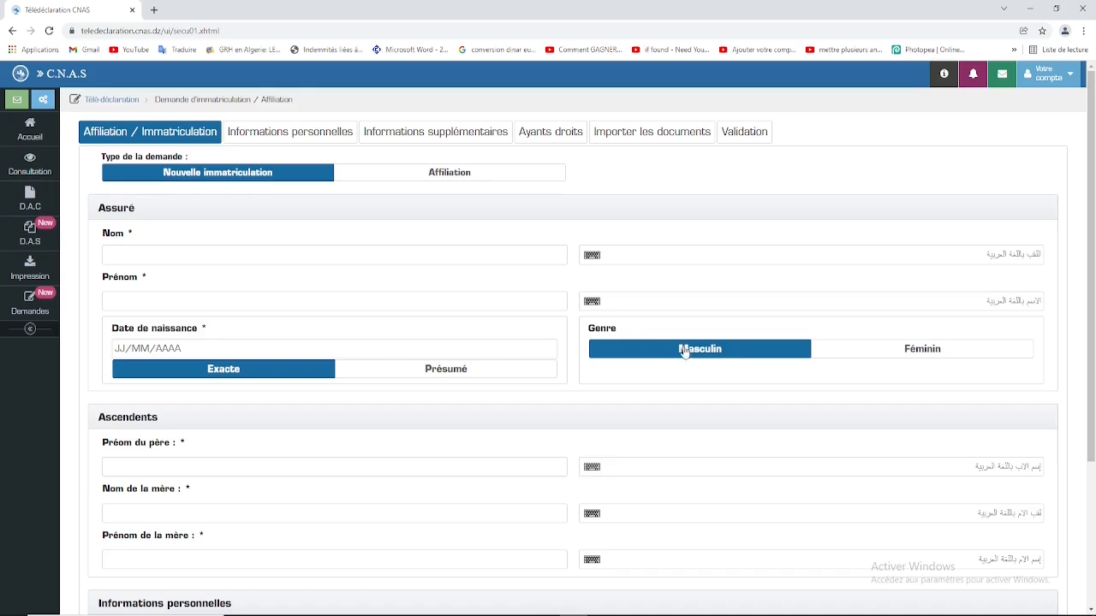
left_click(959, 353)
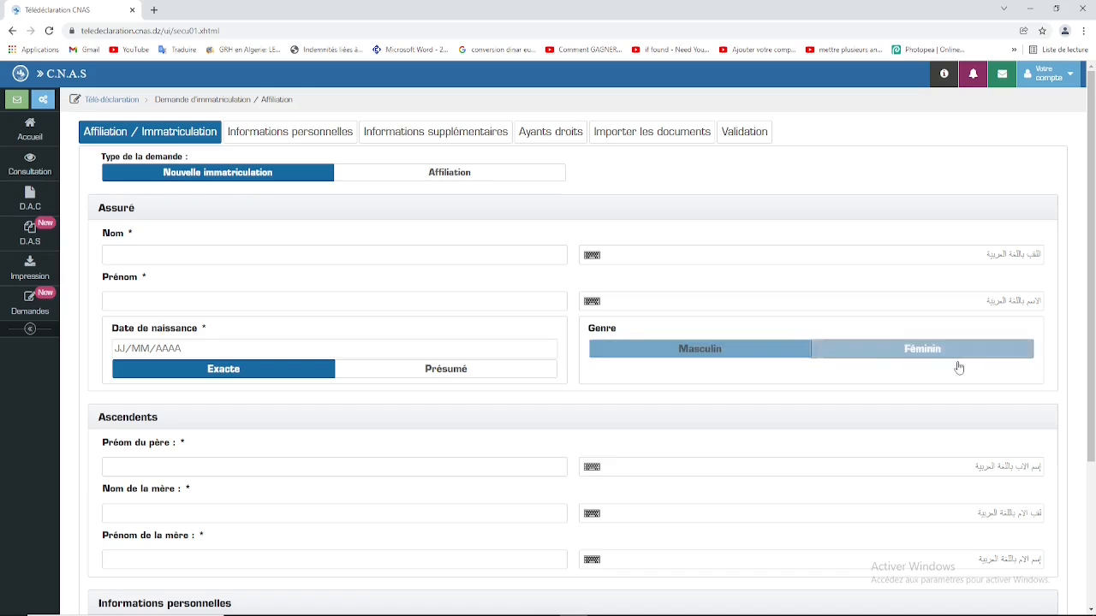
left_click(713, 352)
scroll(773, 398, "down", 3)
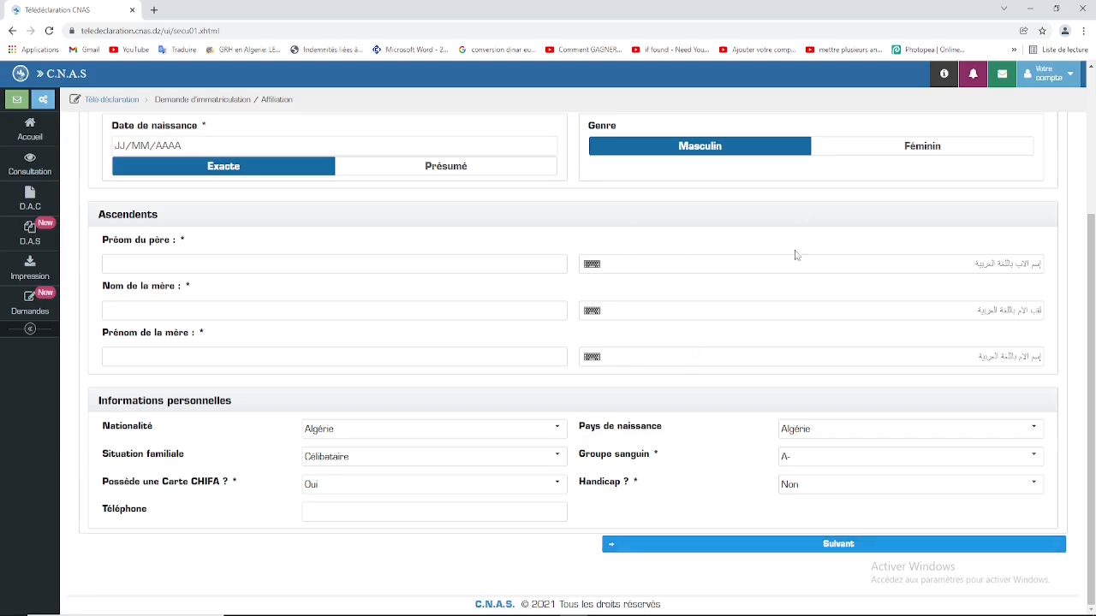
scroll(507, 220, "up", 3)
scroll(507, 220, "down", 3)
scroll(519, 329, "up", 3)
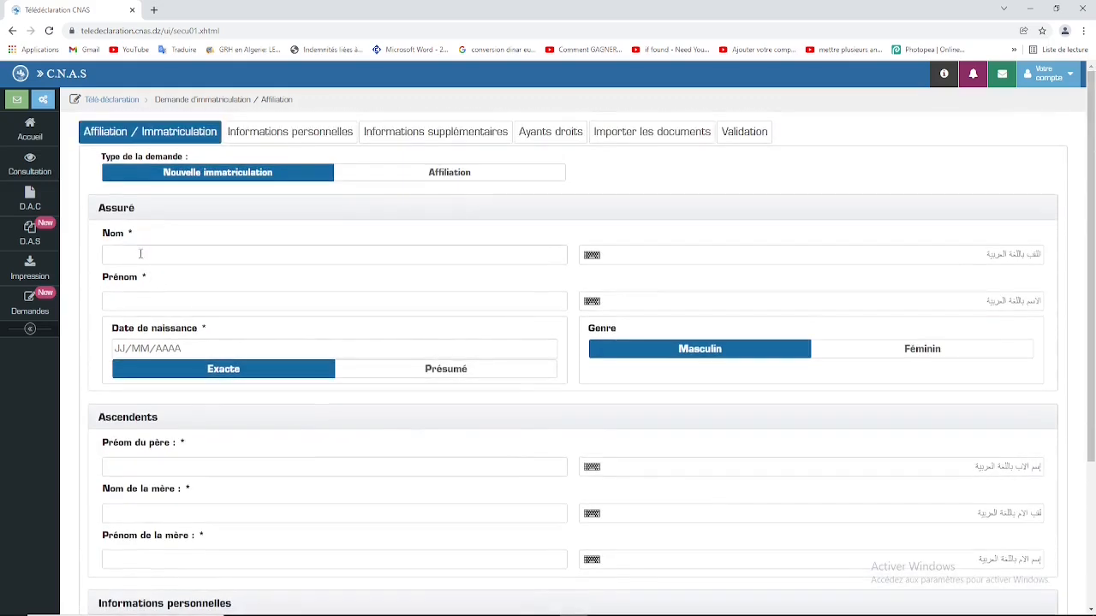
left_click(326, 258)
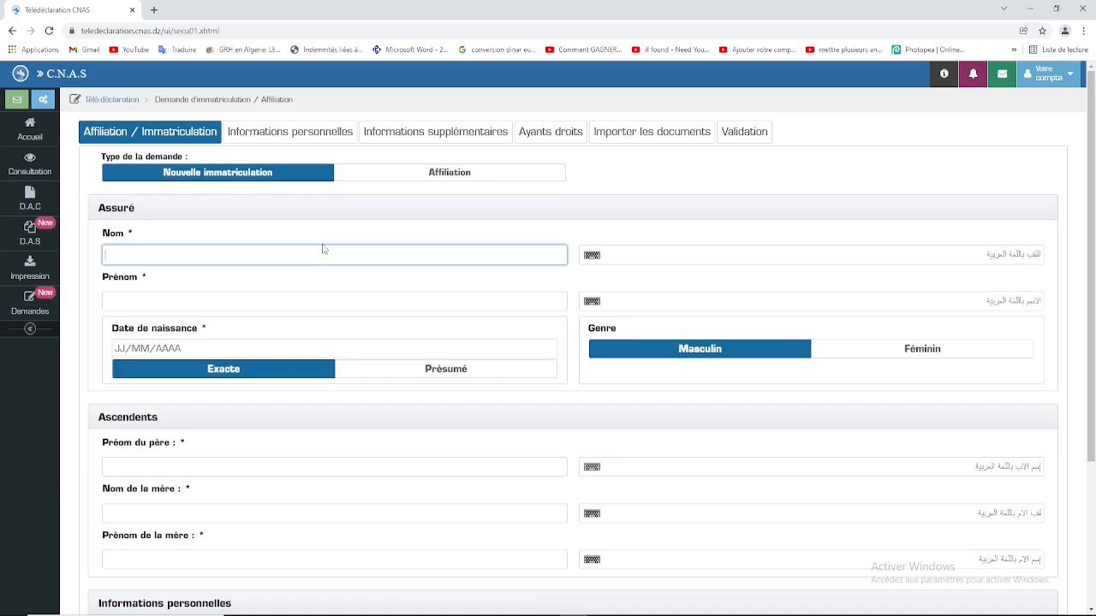
scroll(281, 489, "down", 2)
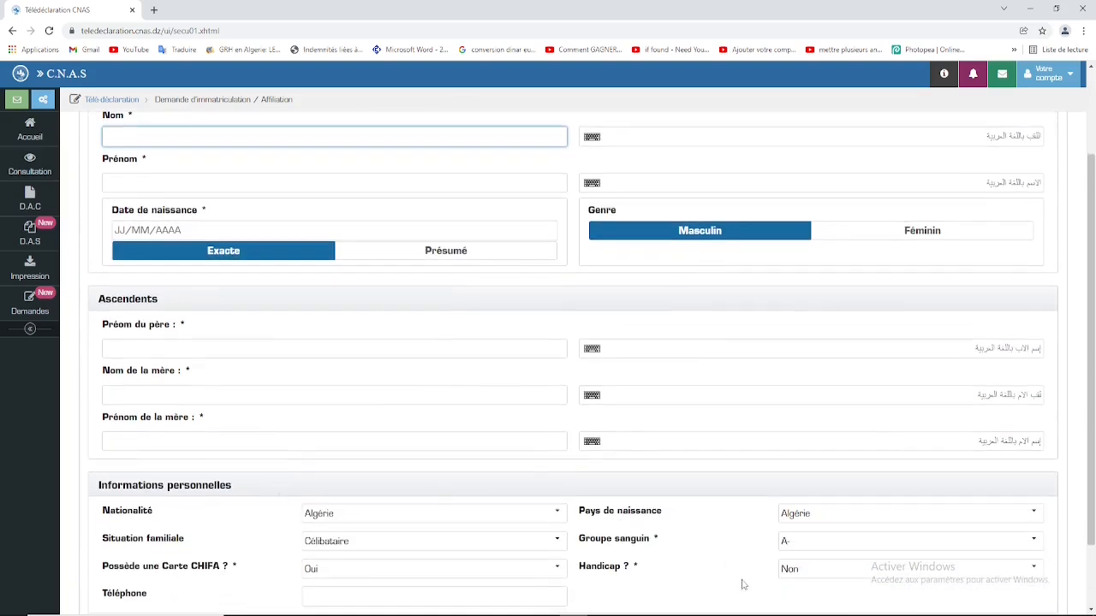
scroll(288, 391, "up", 2)
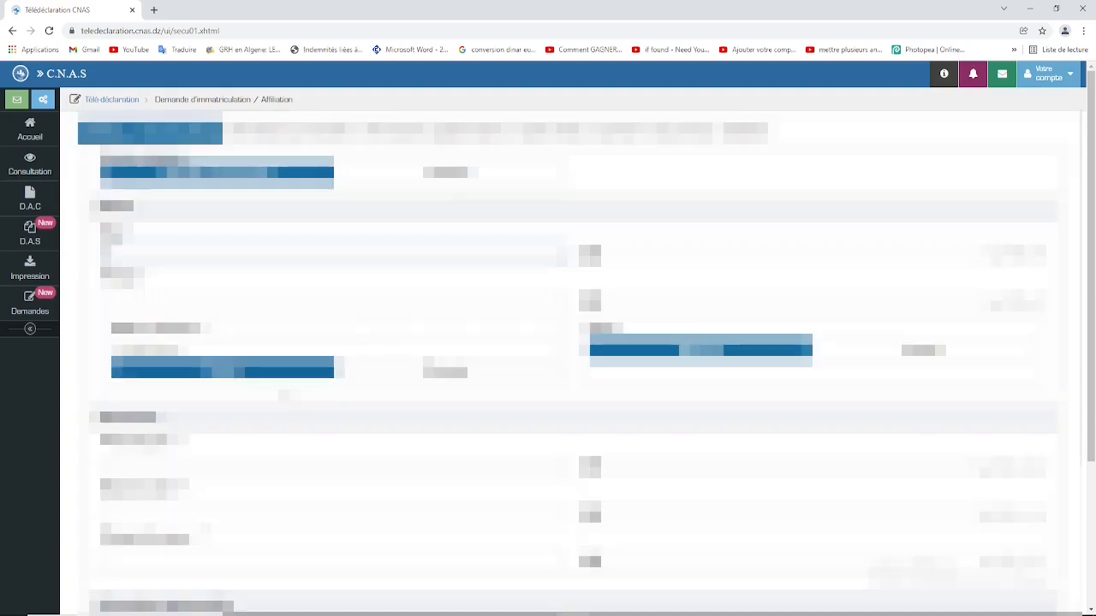
Step: Fill the first insured-person identity fields, including the birth date and an ID number
type("???")
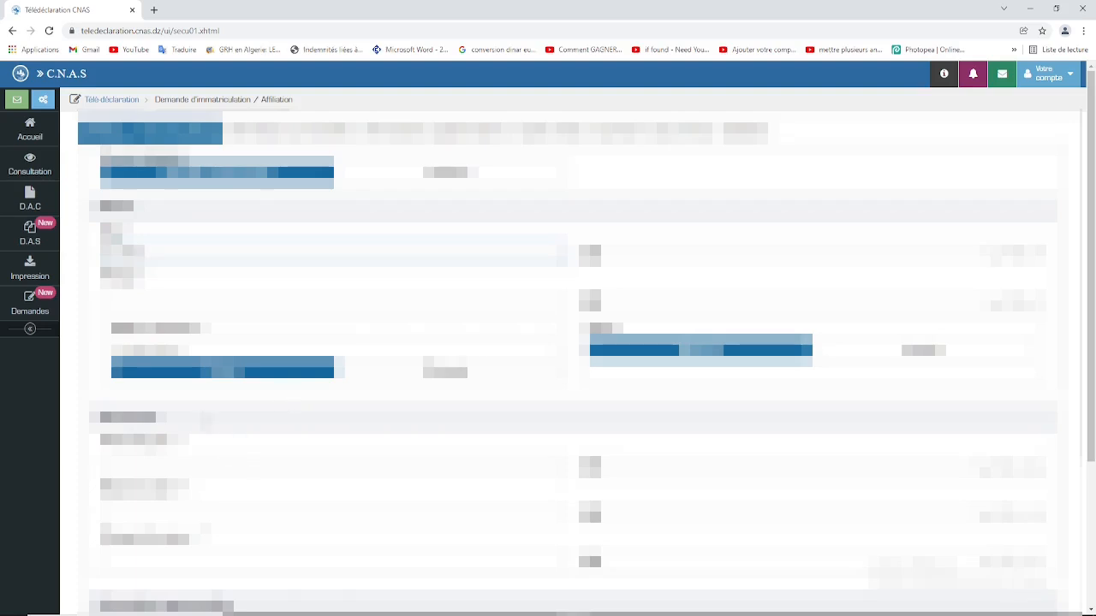
left_click(183, 297)
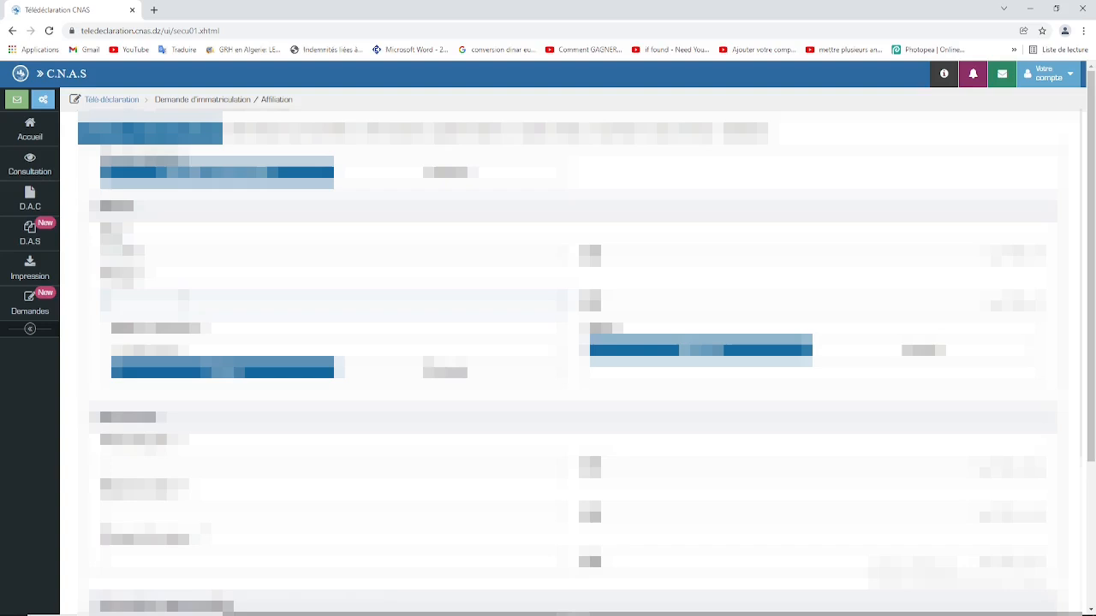
type("???")
left_click(148, 350)
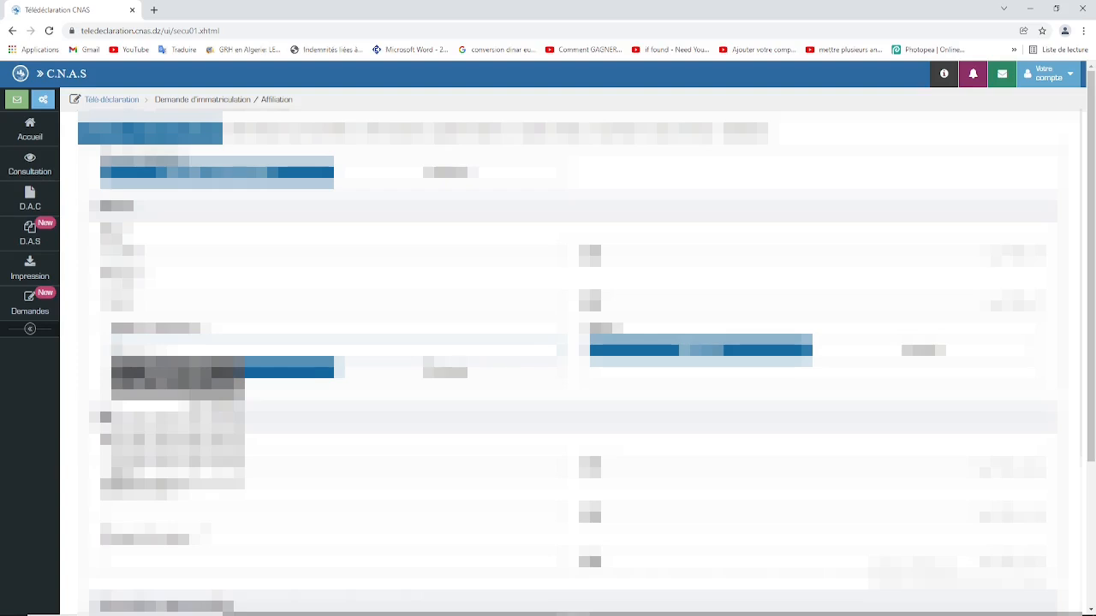
type("123456790")
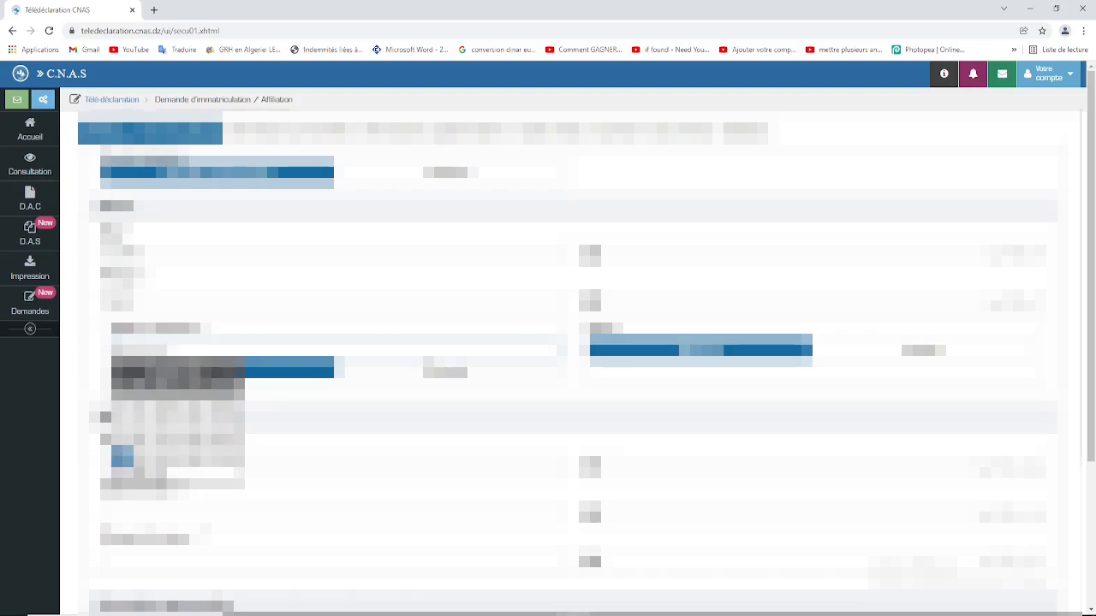
type("90")
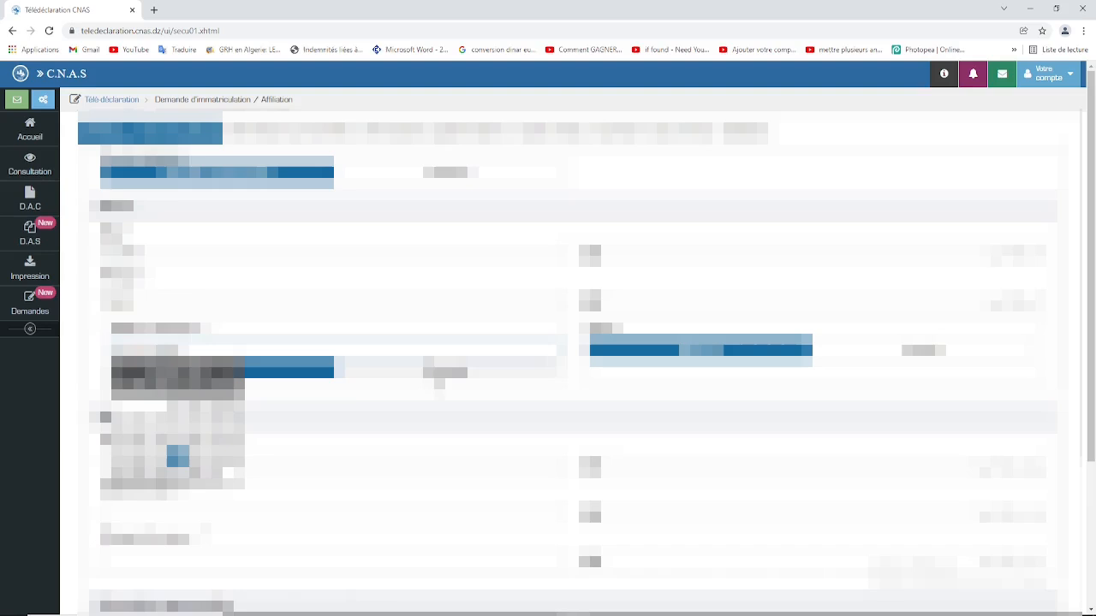
left_click(345, 409)
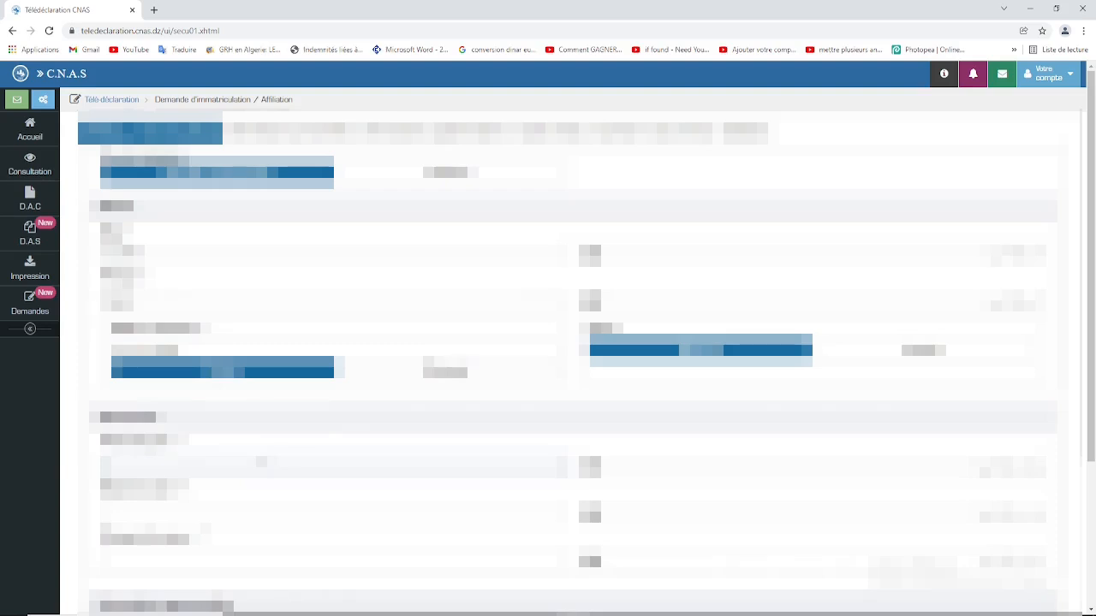
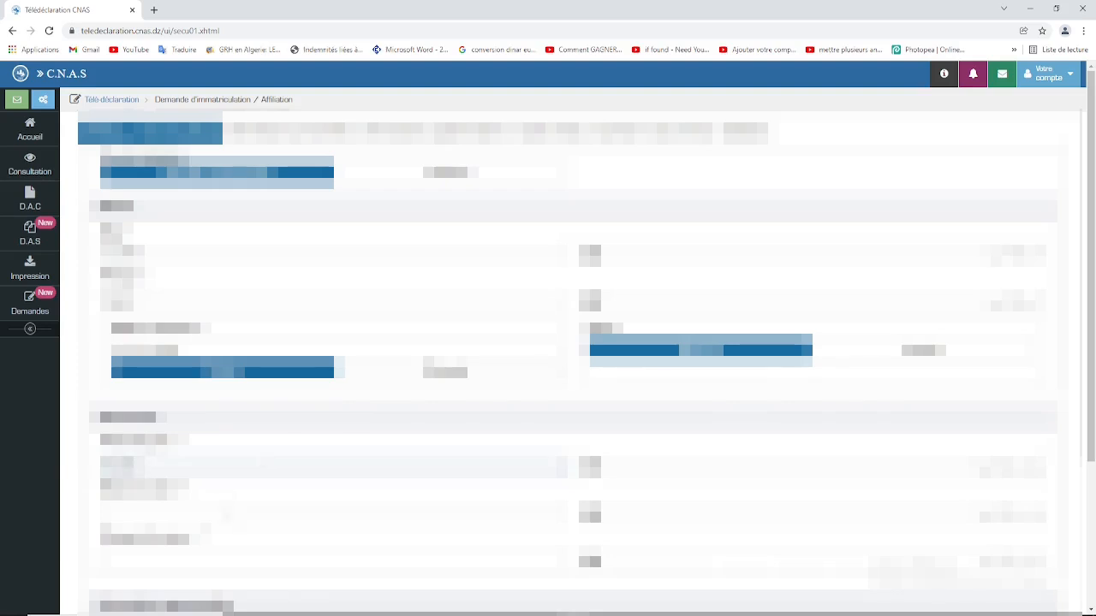
Step: Enter the parents' first names and surname in the lower identity fields
left_click(228, 513)
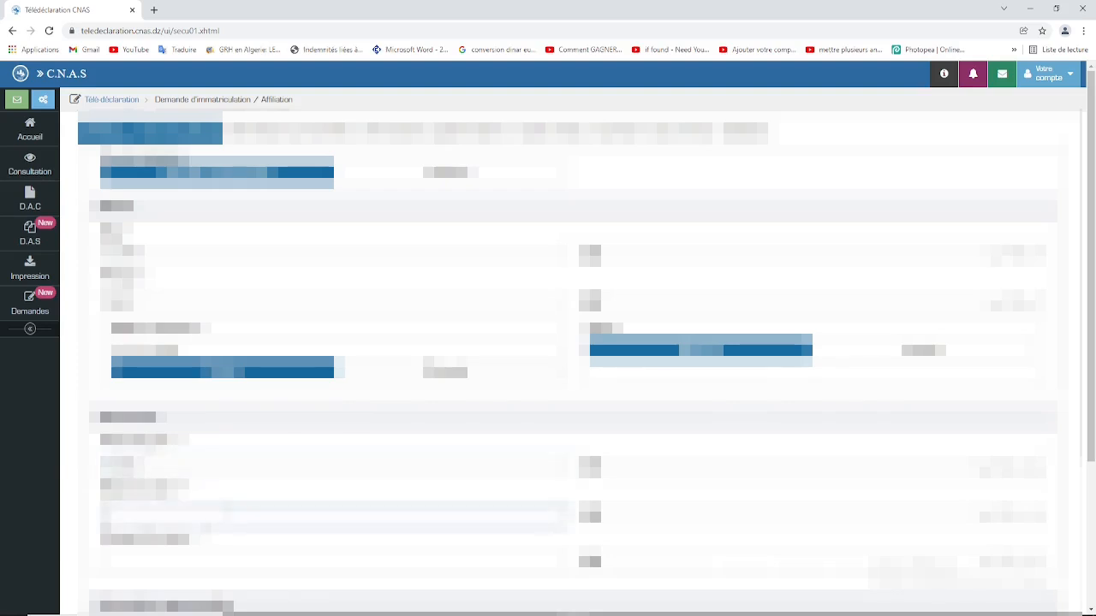
left_click(260, 556)
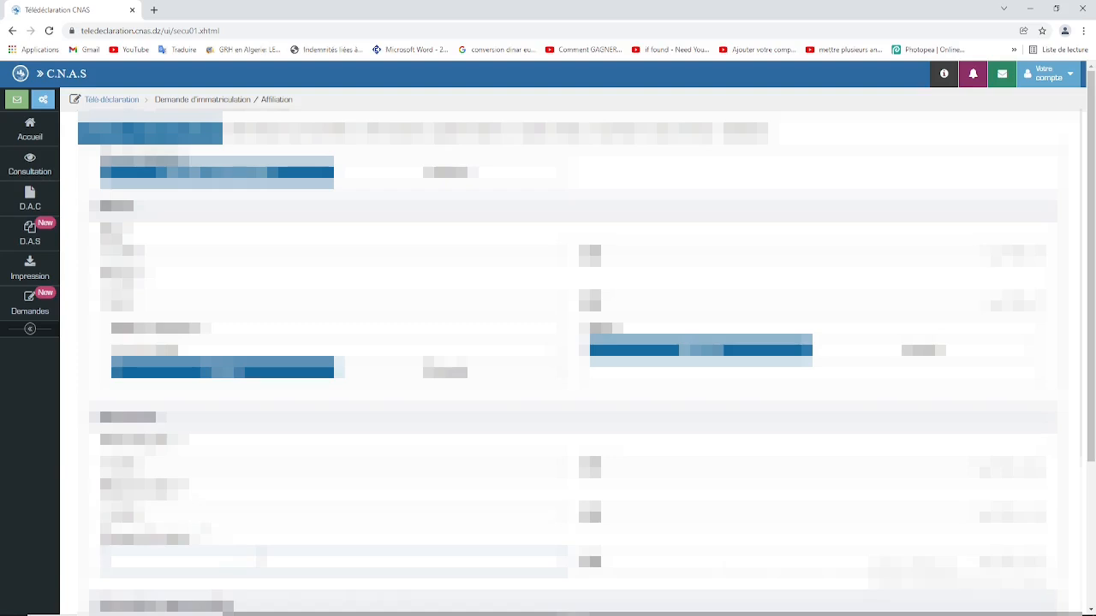
type("fat")
scroll(565, 359, "down", 3)
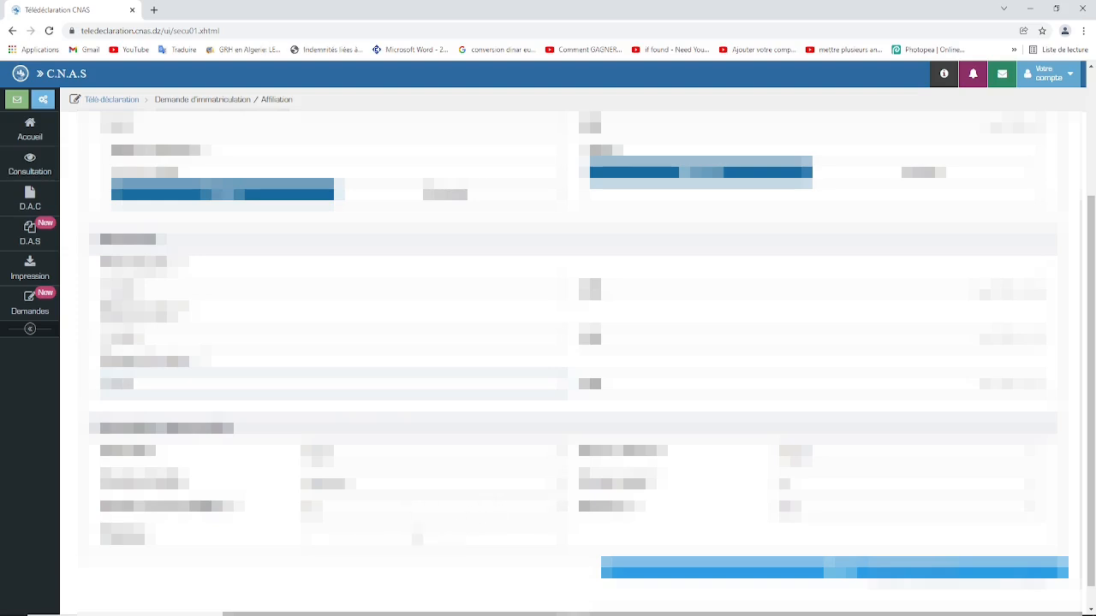
scroll(417, 537, "up", 3)
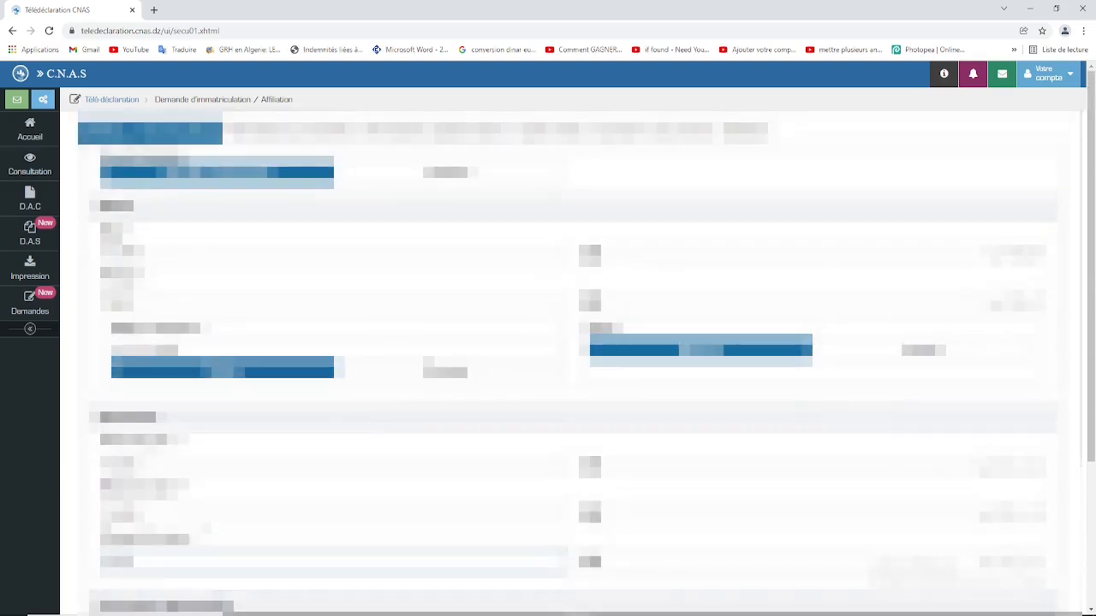
left_click(1033, 252)
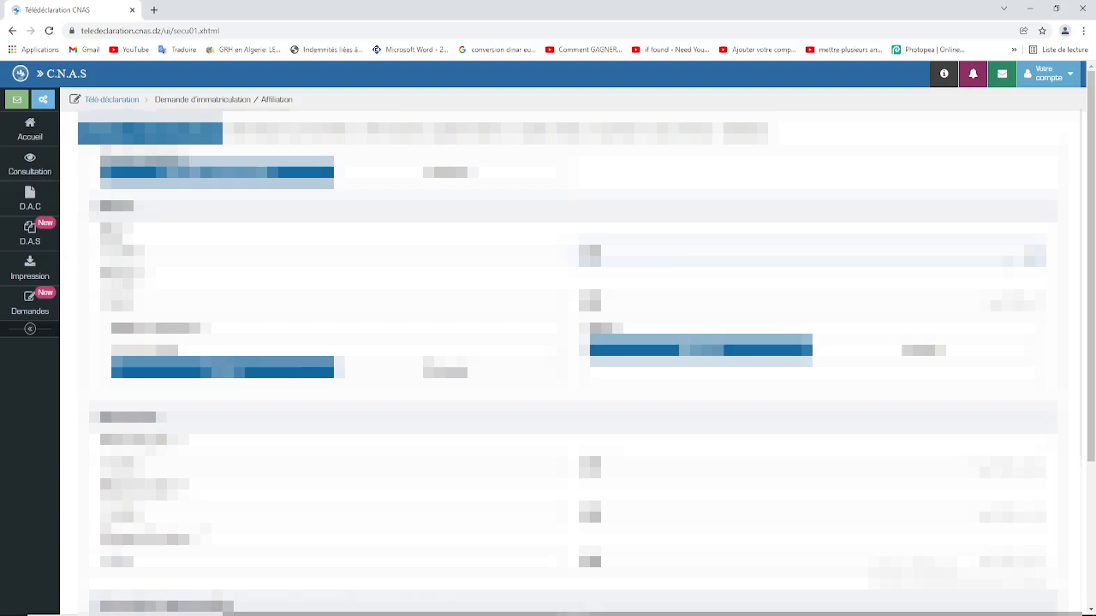
Step: Fill the Arabic name fields, choose the last dropdown option, and continue to Informations personnelles
left_click(1007, 302)
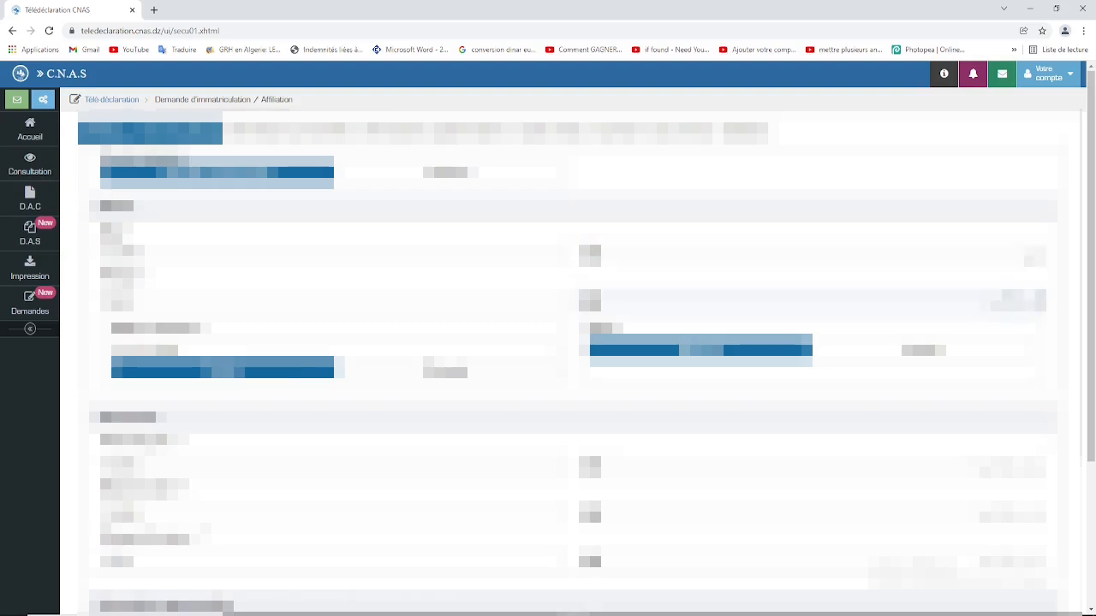
scroll(568, 360, "down", 1)
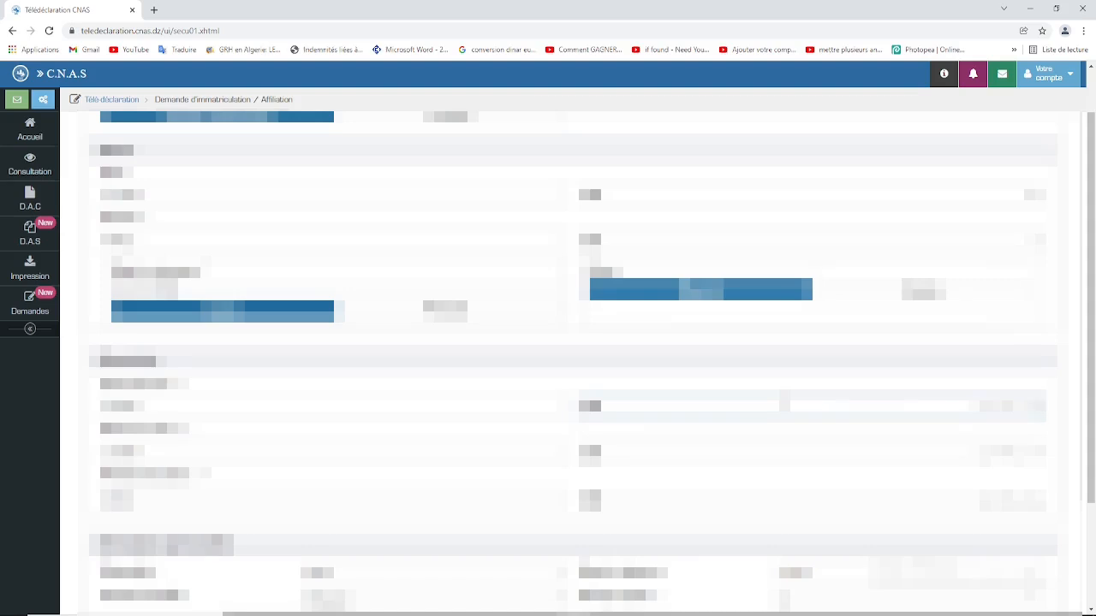
type("م")
left_click(785, 451)
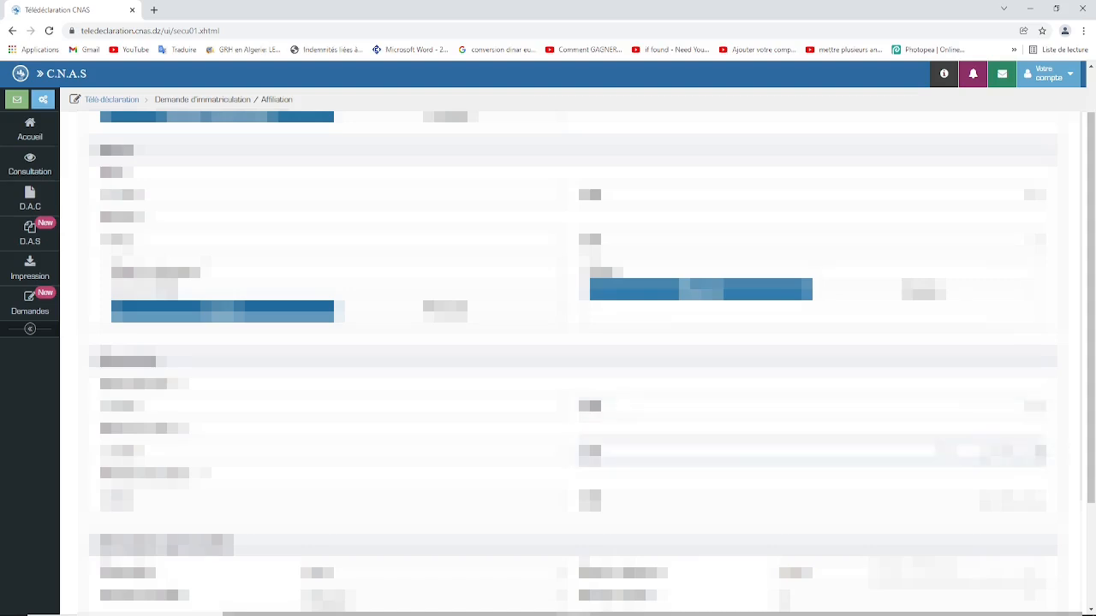
key("alt+Tab")
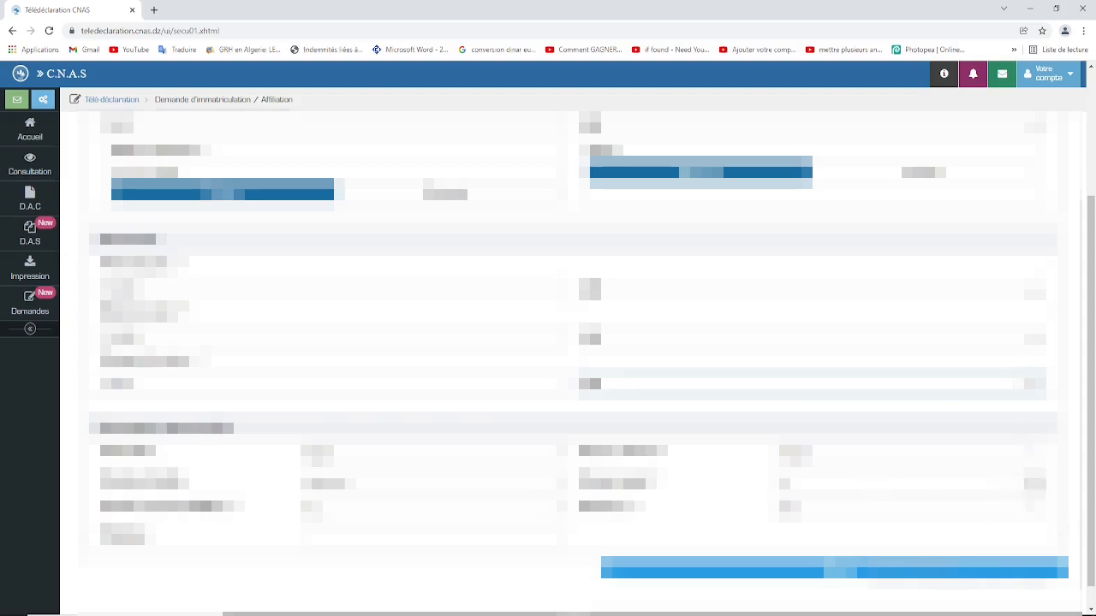
left_click(1034, 484)
left_click(989, 470)
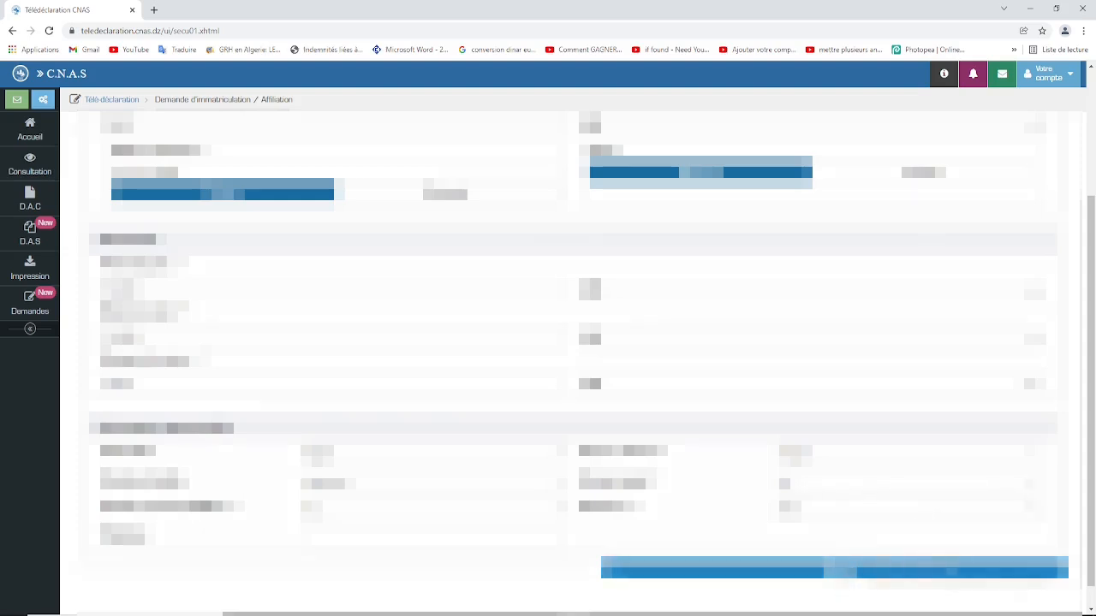
left_click(846, 573)
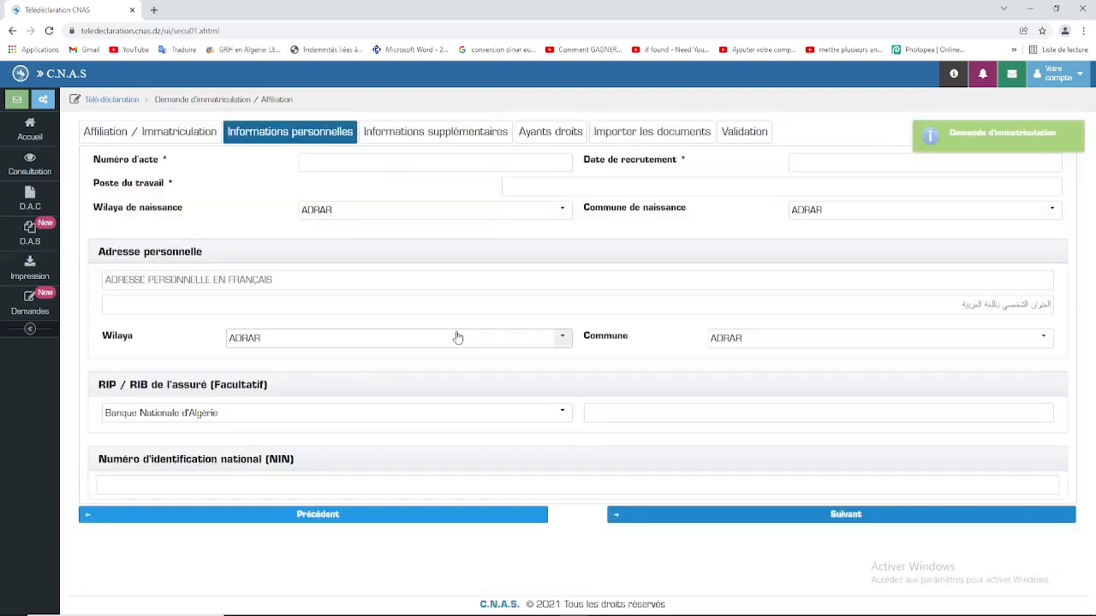
Step: Enter 00000 as the birth certificate Numéro d'acte
left_click(374, 163)
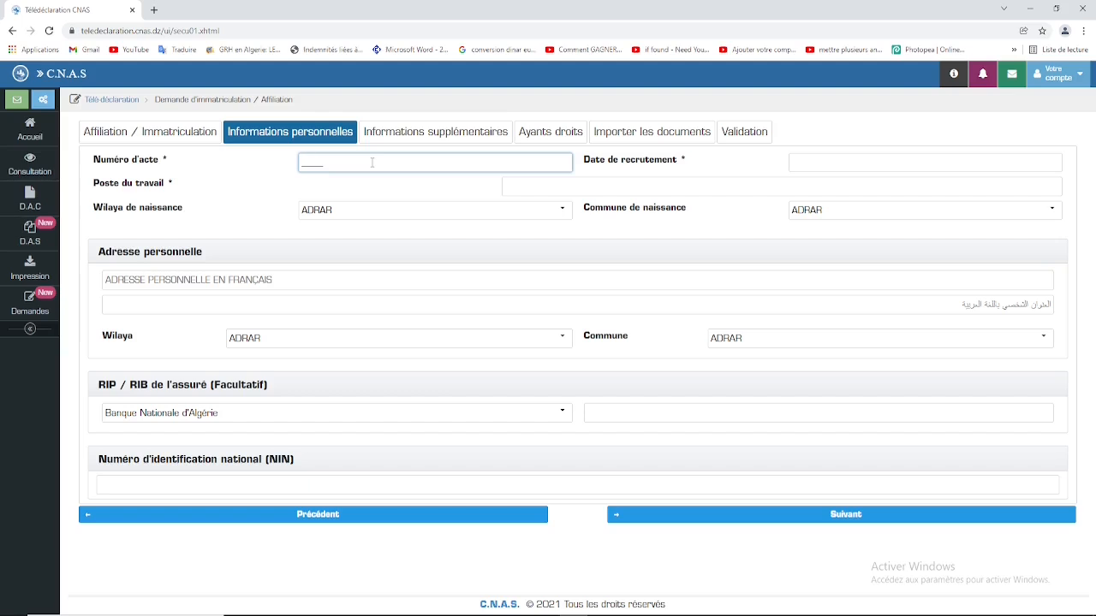
type("00000")
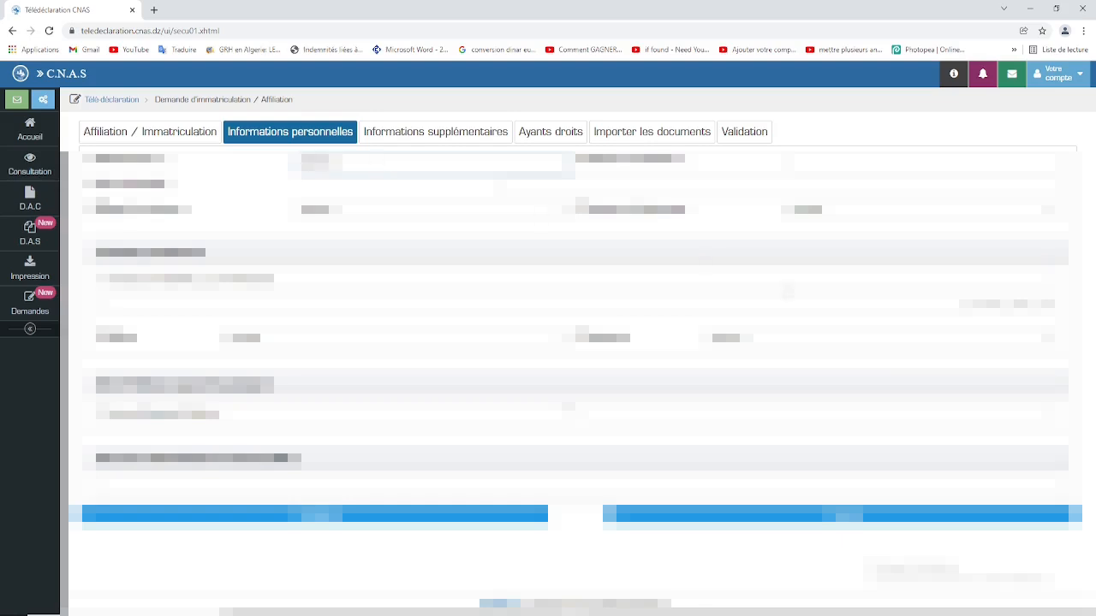
Step: Enter the recruitment date 0122021 and the job position
left_click(801, 165)
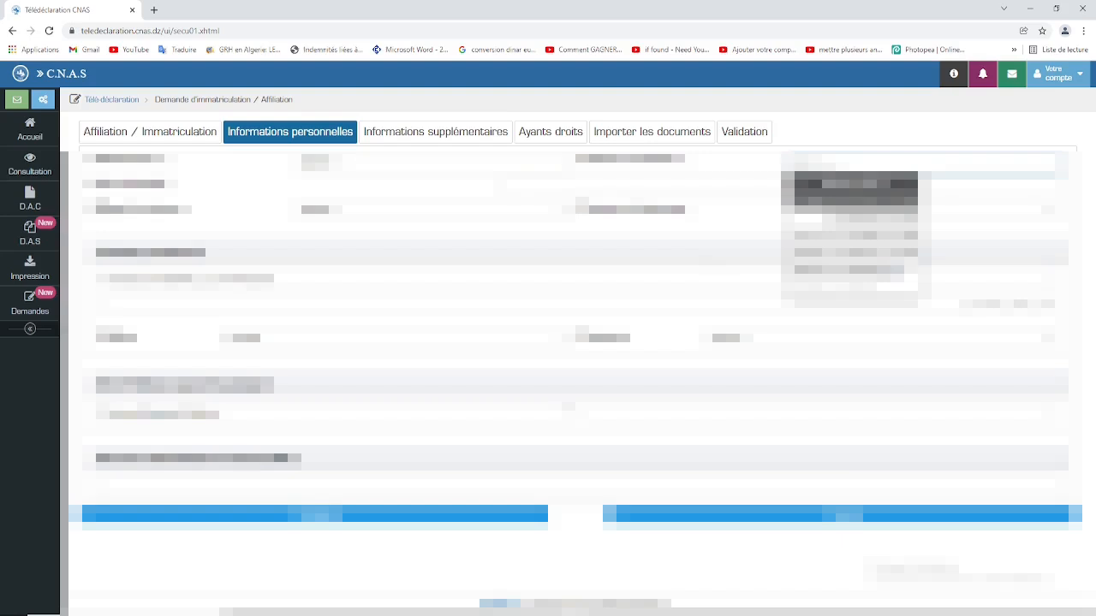
type("0122021")
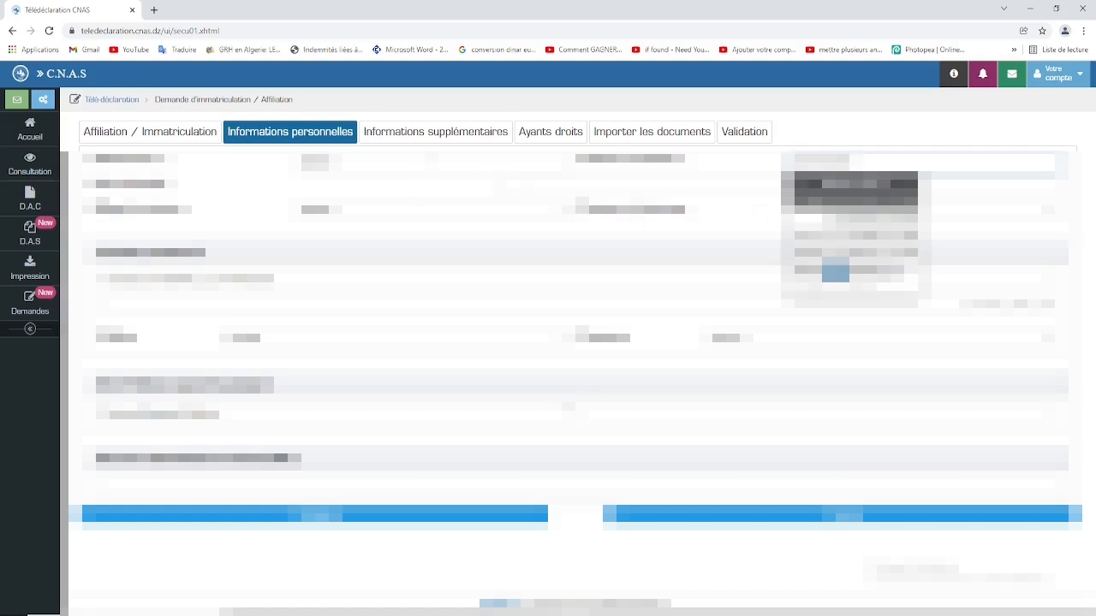
left_click(555, 184)
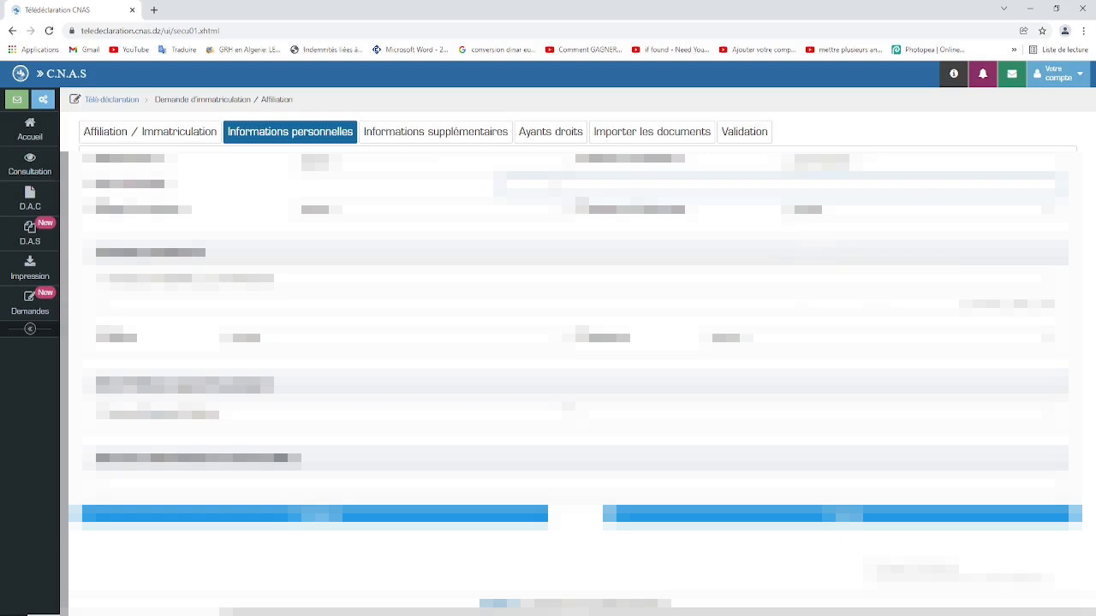
type("cite 20")
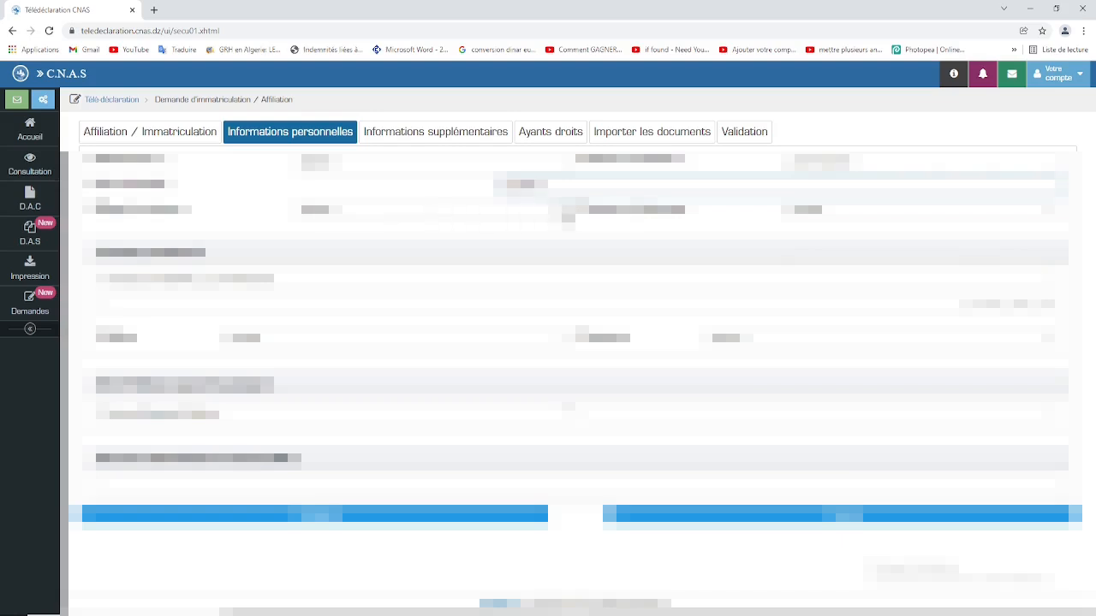
left_click(557, 214)
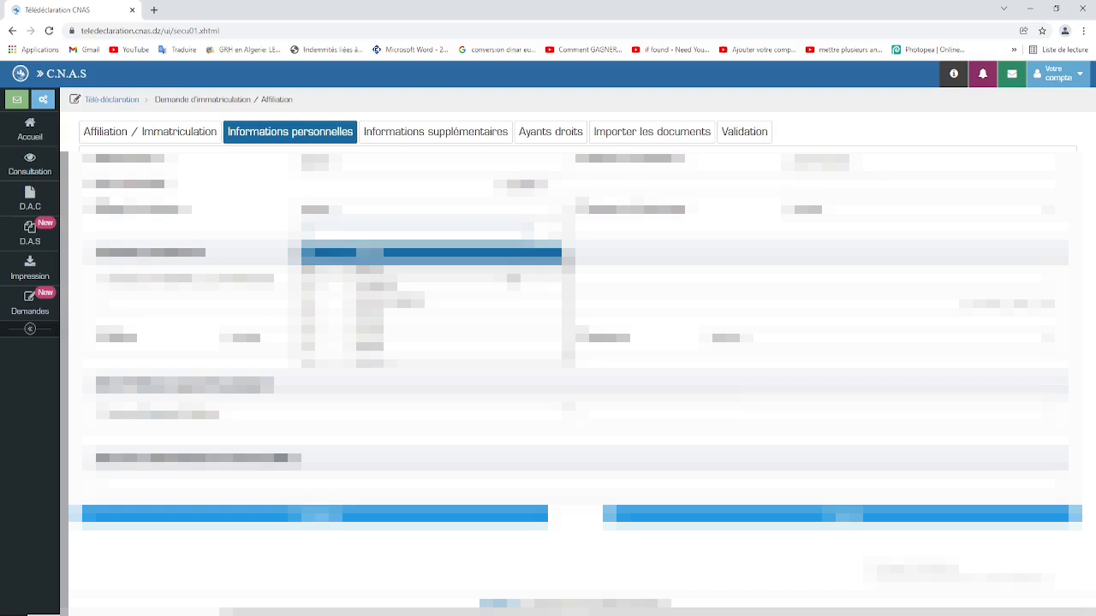
Step: Choose the Wilaya de naissance and the Commune de naissance from their lists
scroll(432, 300, "down", 4)
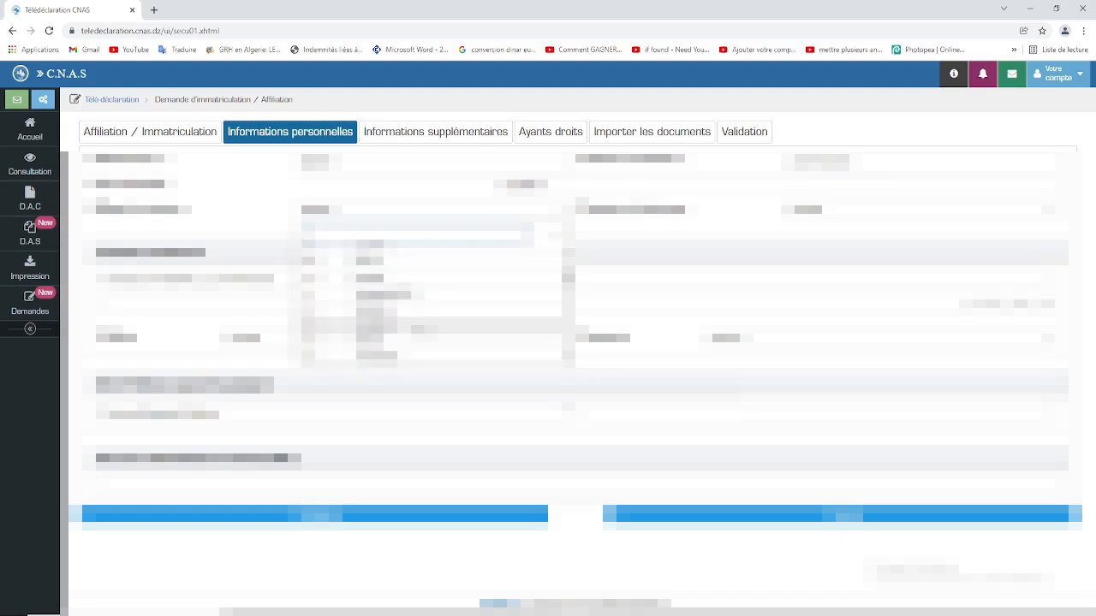
left_click(417, 329)
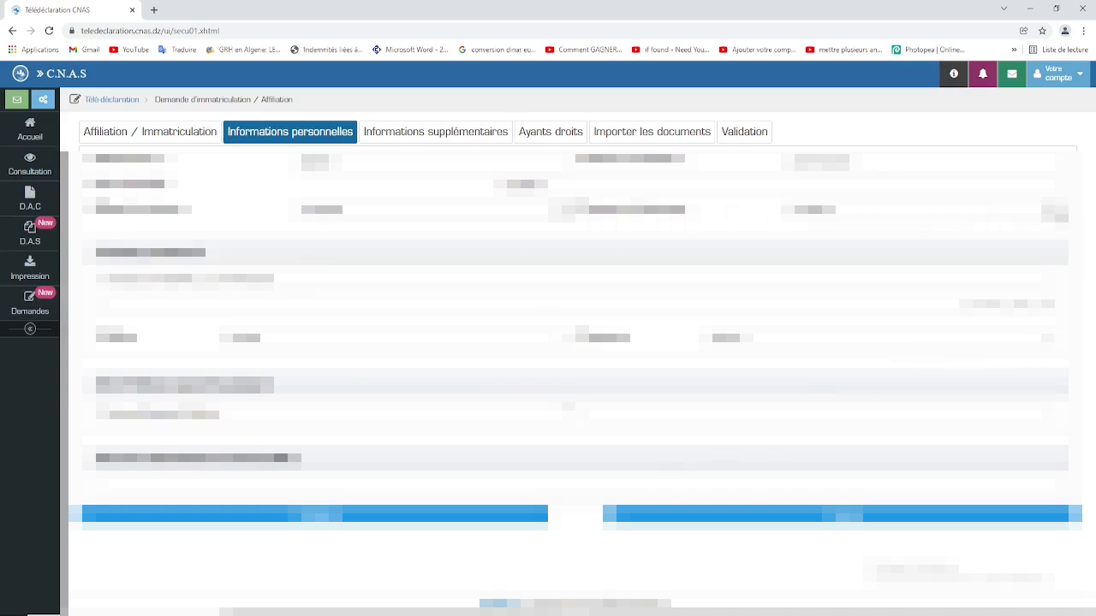
left_click(1053, 211)
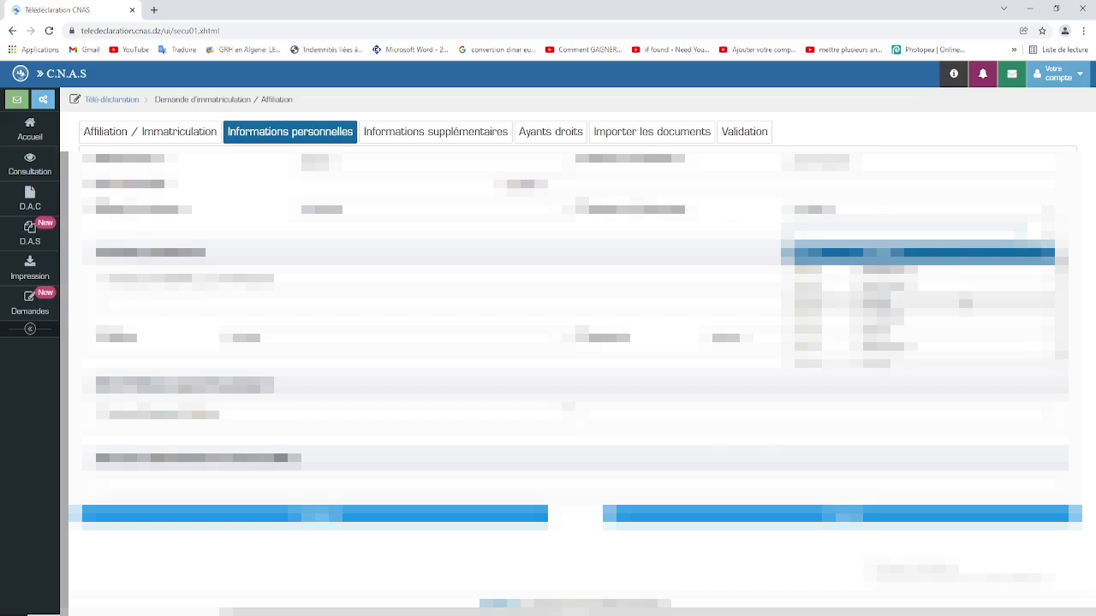
scroll(965, 304, "down", 5)
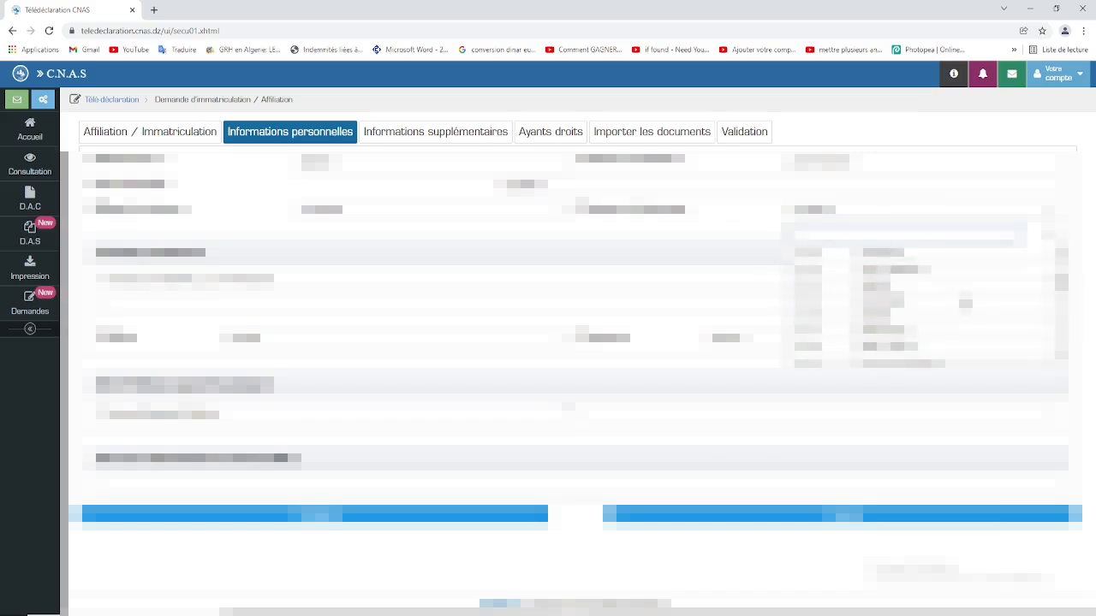
scroll(966, 303, "down", 5)
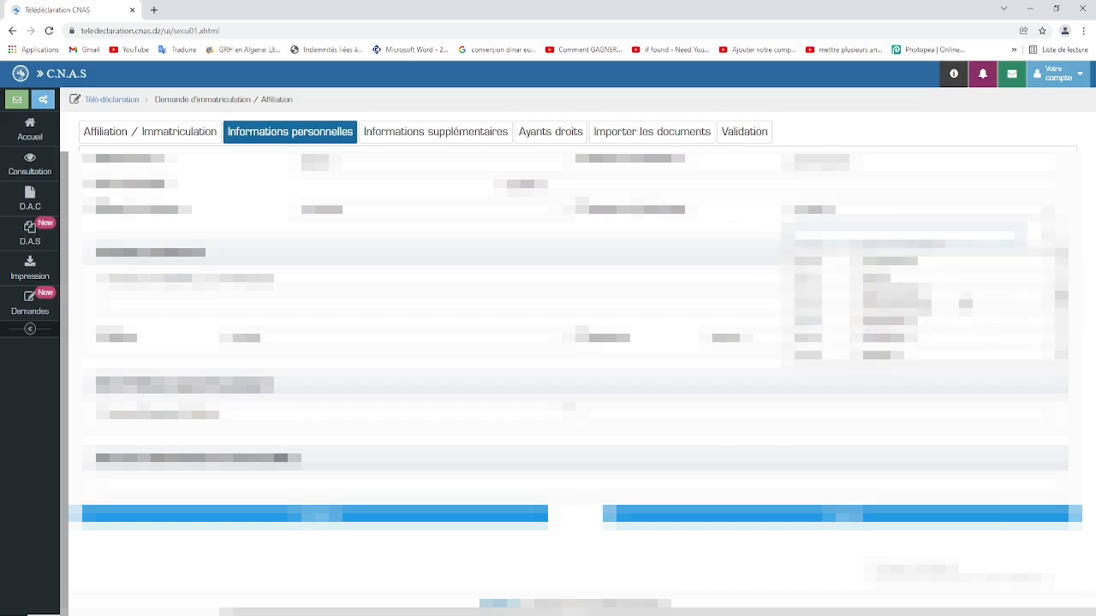
scroll(966, 304, "down", 5)
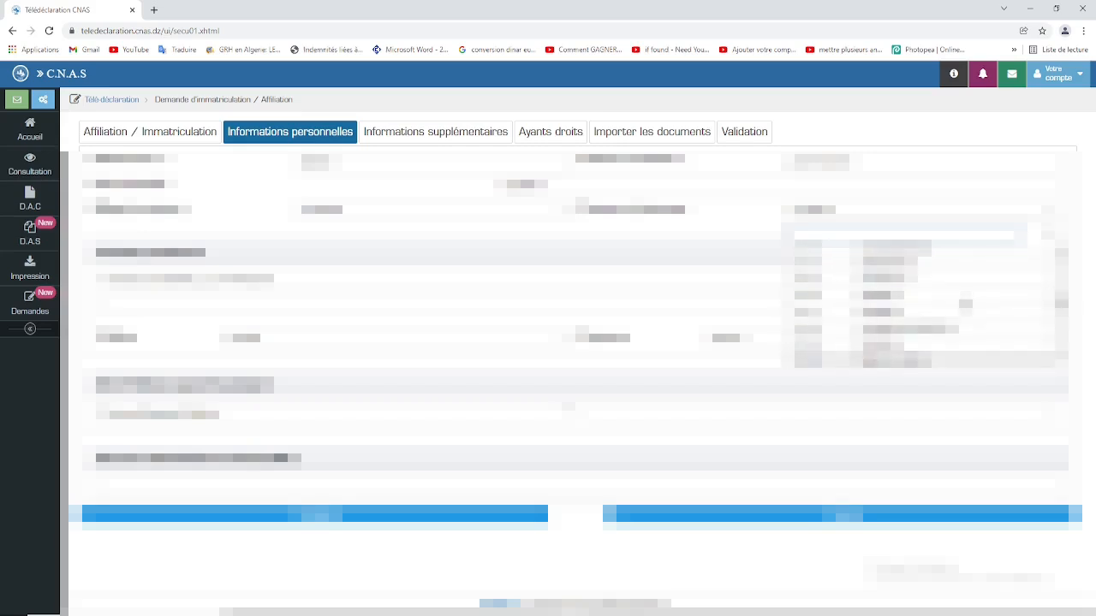
scroll(966, 304, "down", 2)
left_click(965, 304)
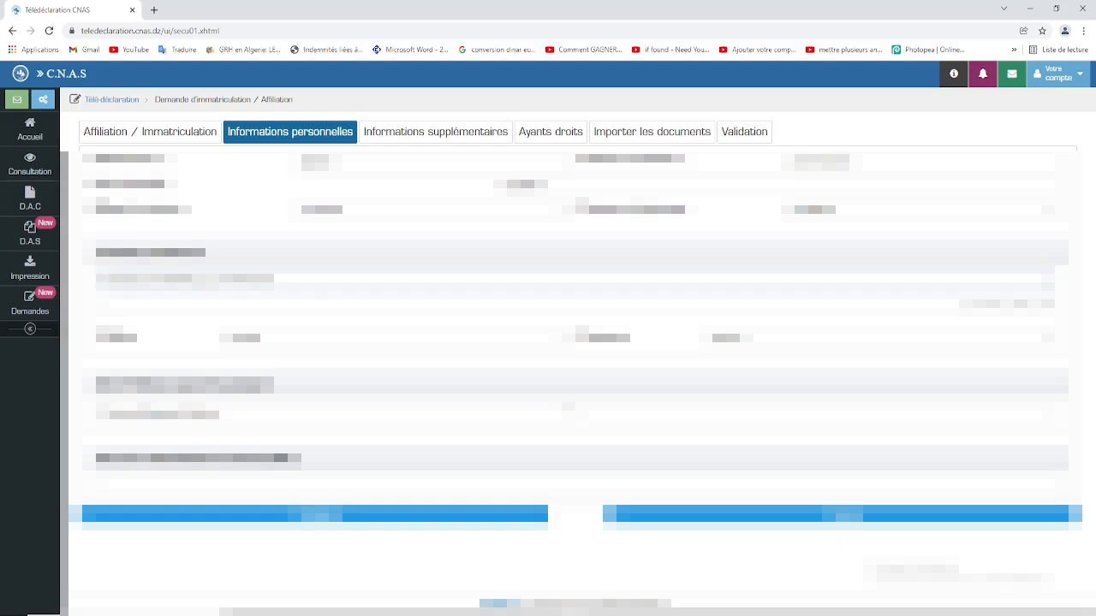
Step: Type the full personal address into the ADRESSE PERSONNELLE EN FRANÇAIS field, correcting a typo
type("cit")
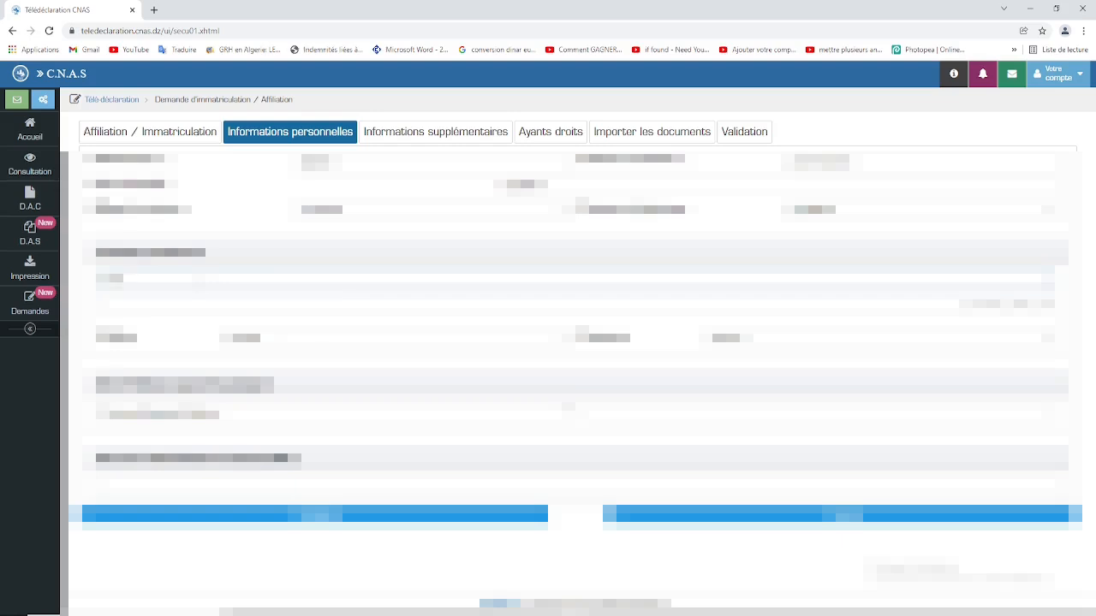
key("BackSpace")
key("BackSpace")
key("BackSpace")
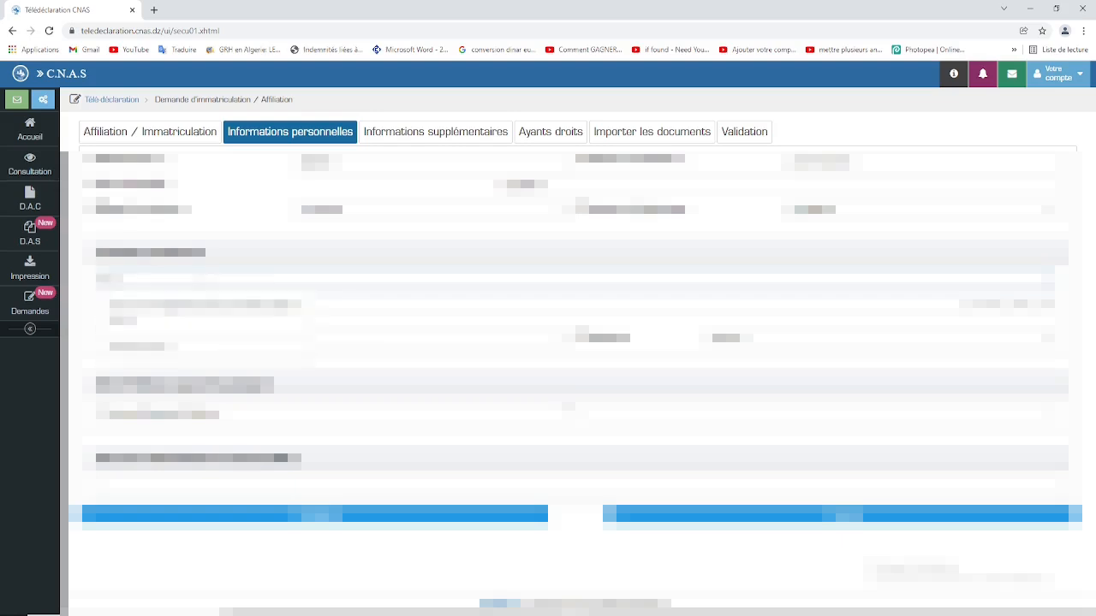
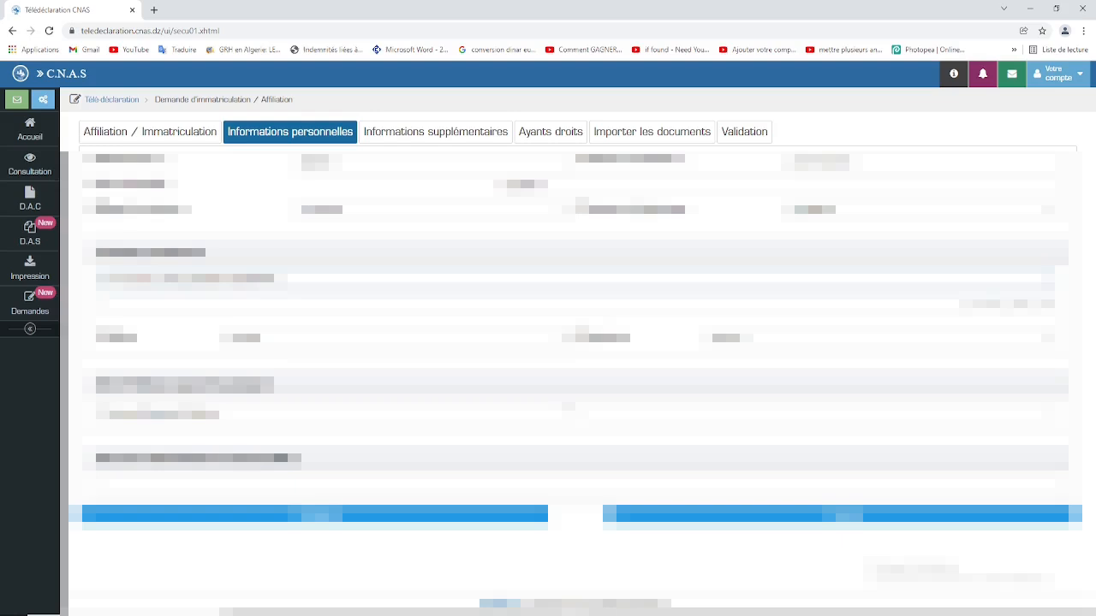
Step: Pick values in the left and right address select lists of Informations personnelles
left_click(555, 340)
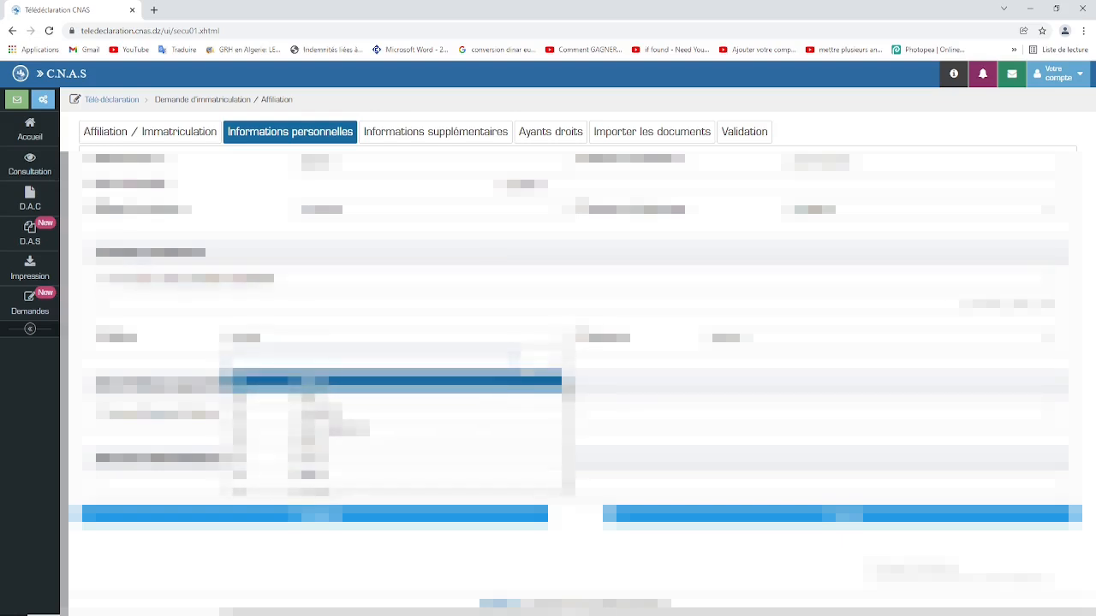
scroll(486, 401, "down", 3)
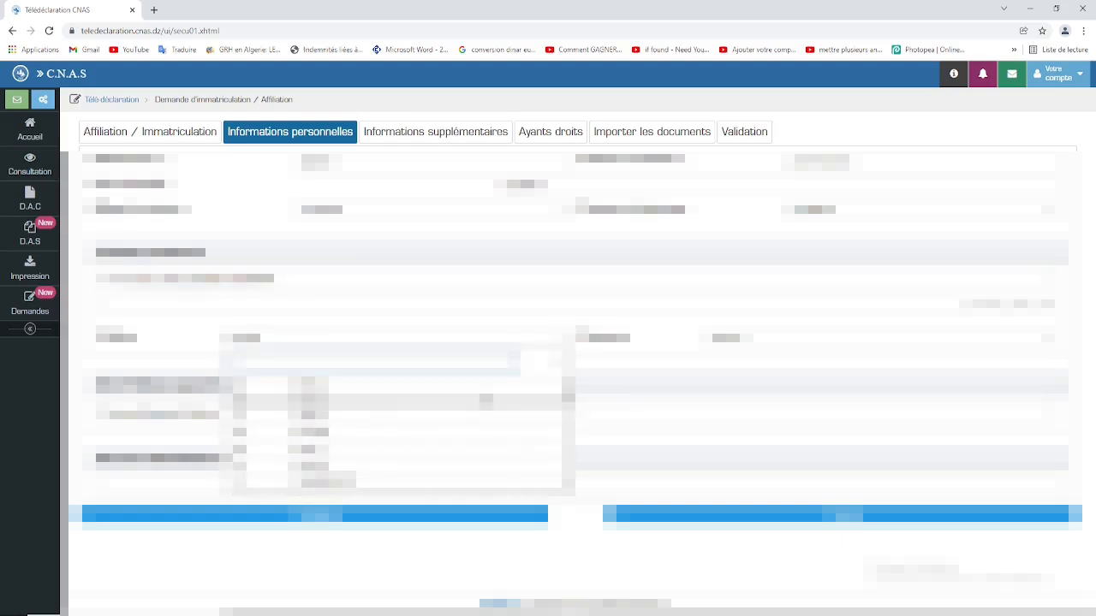
left_click(418, 454)
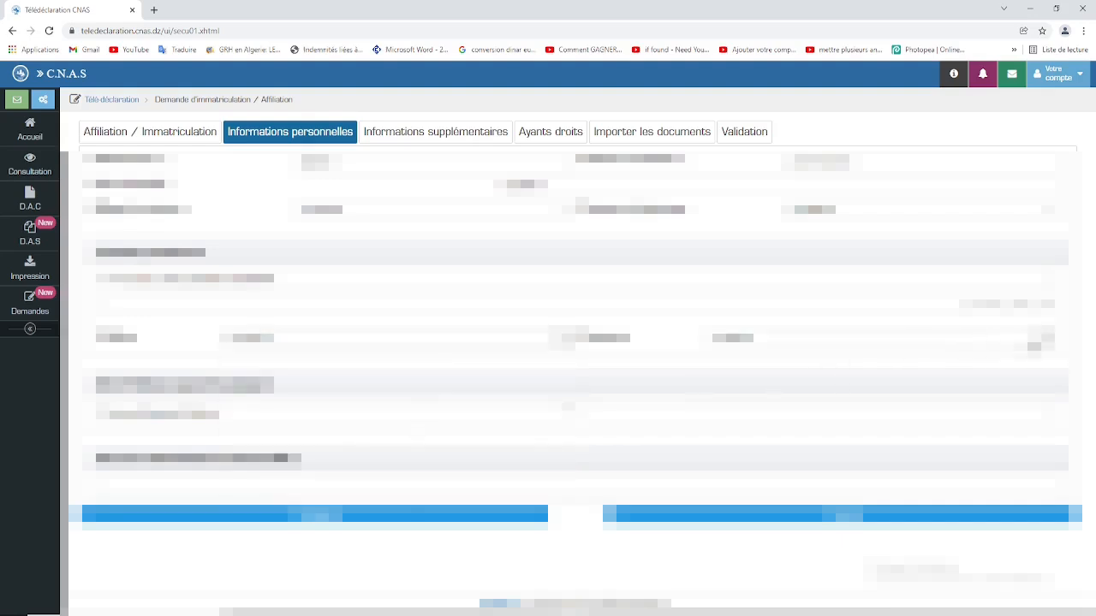
left_click(1046, 340)
scroll(966, 416, "down", 5)
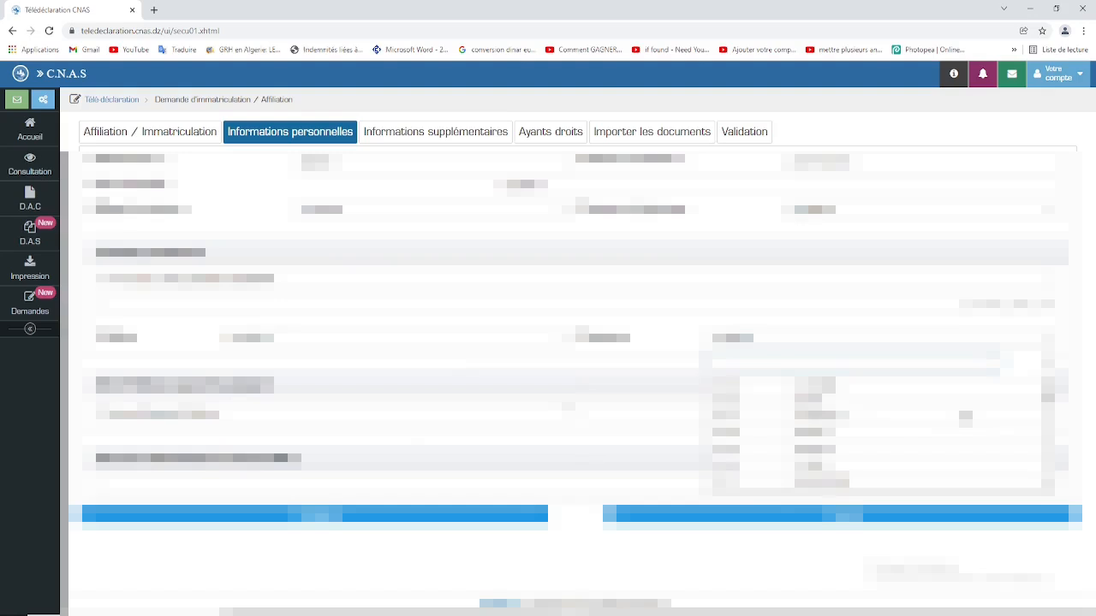
scroll(966, 416, "down", 6)
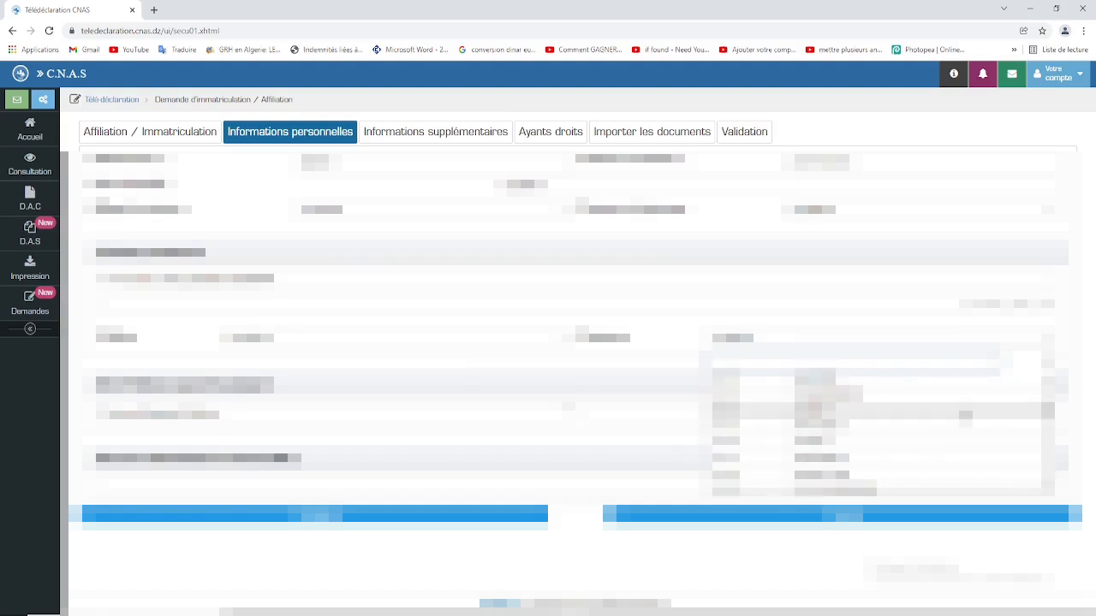
scroll(965, 416, "down", 2)
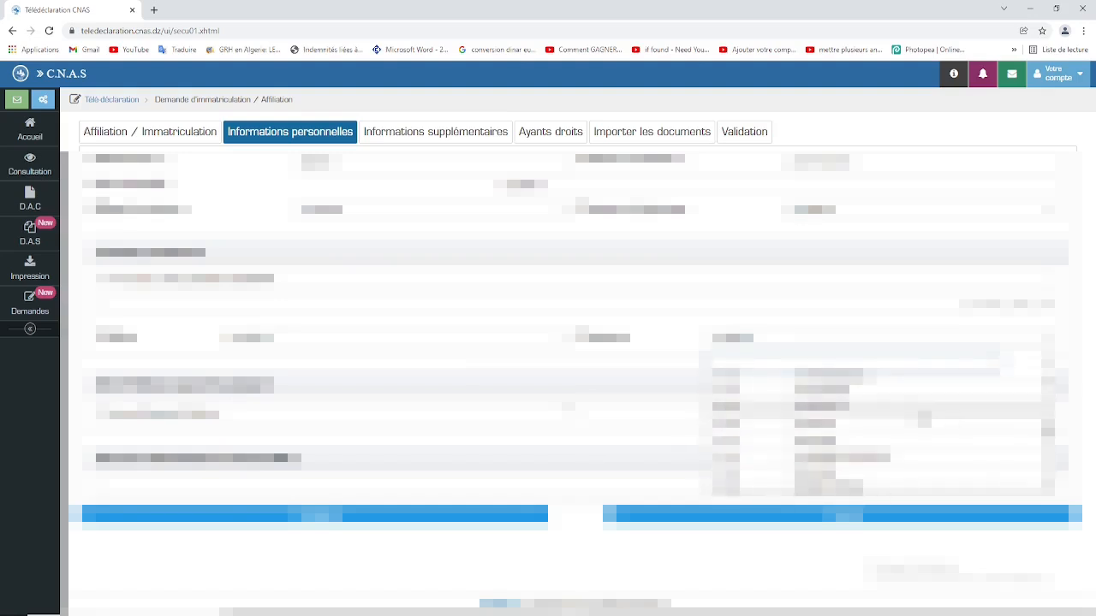
left_click(966, 416)
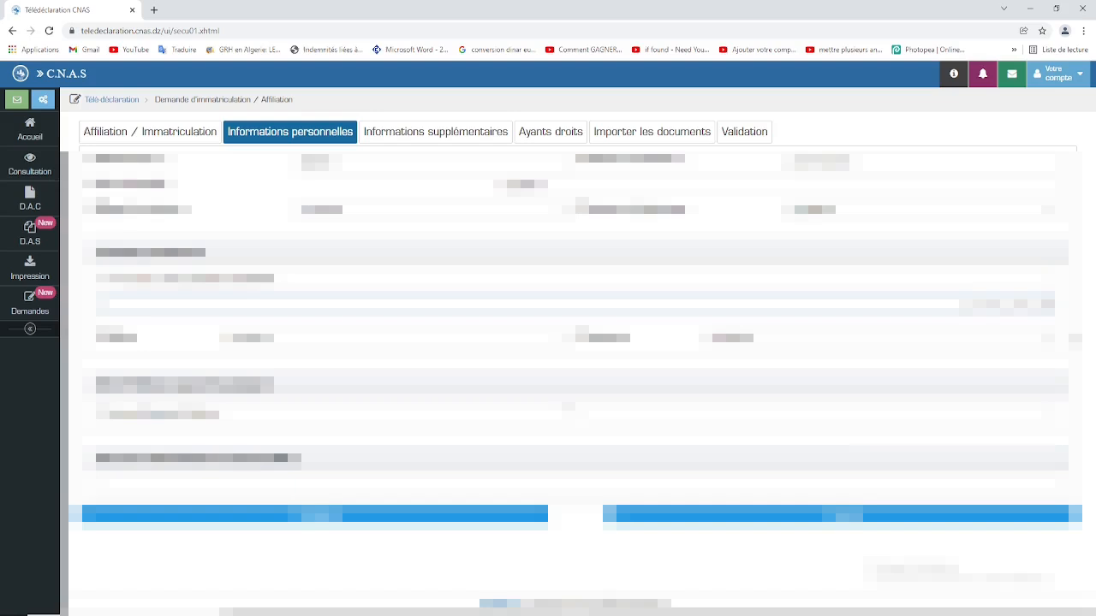
Step: Paste the copied text into the right-hand field and check the lower select list
key("alt+shift")
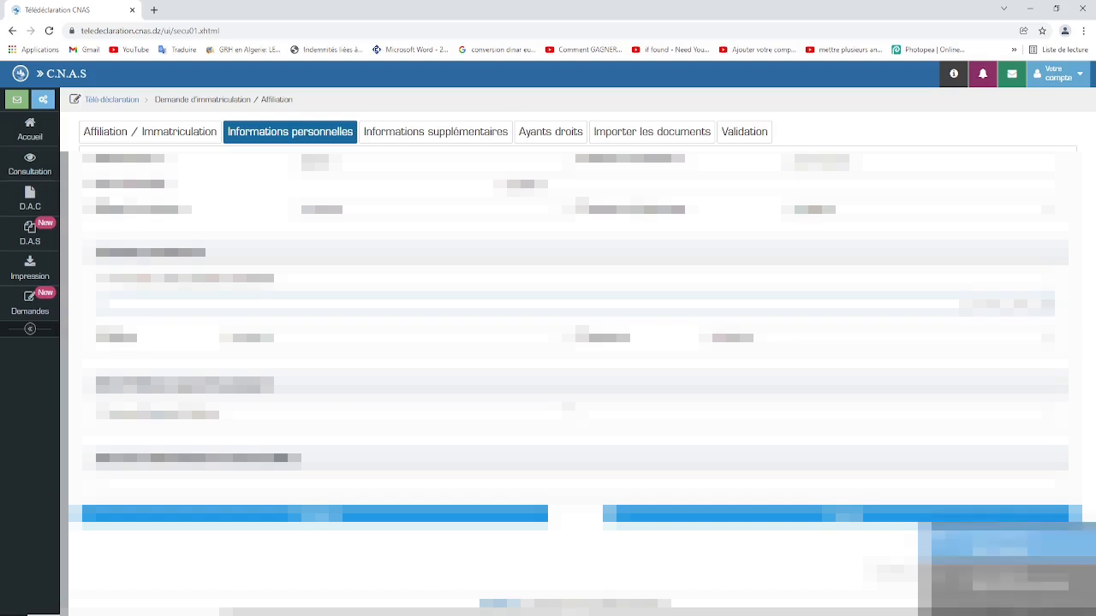
right_click(1005, 303)
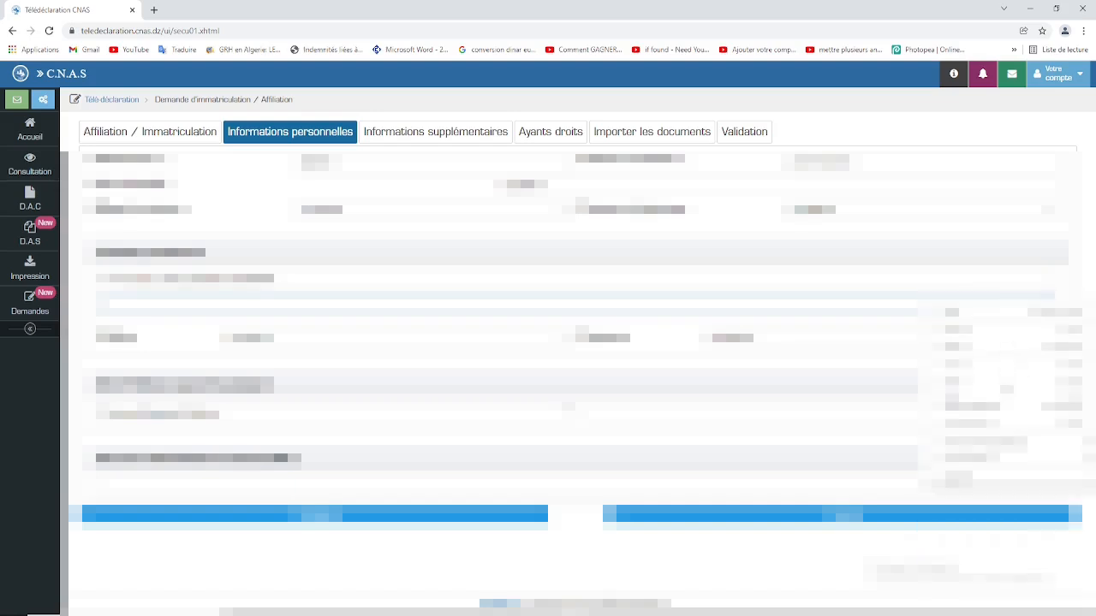
left_click(1007, 396)
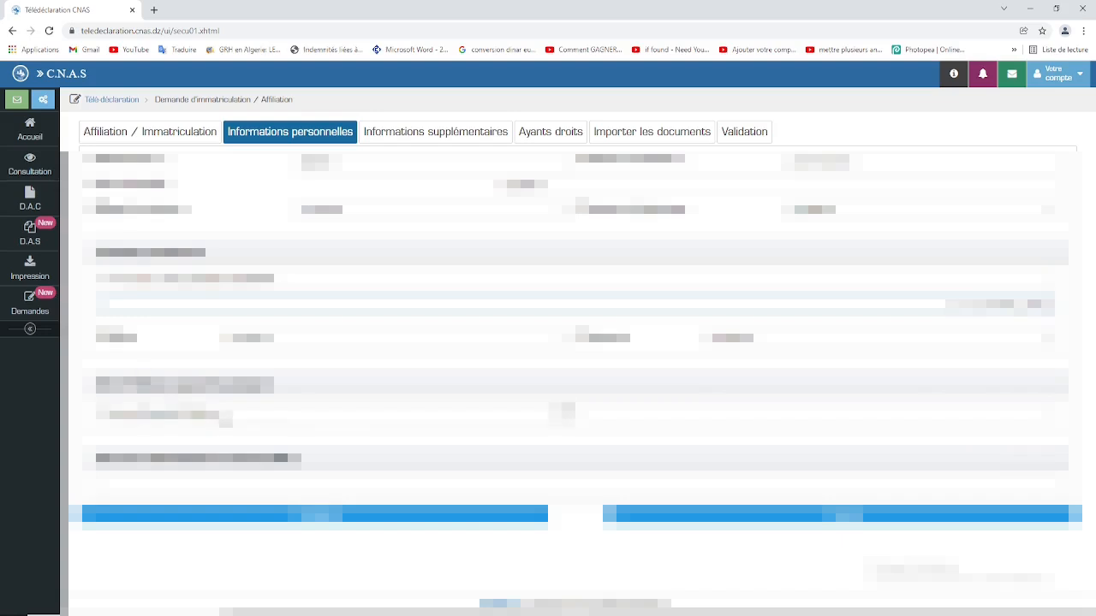
left_click(564, 415)
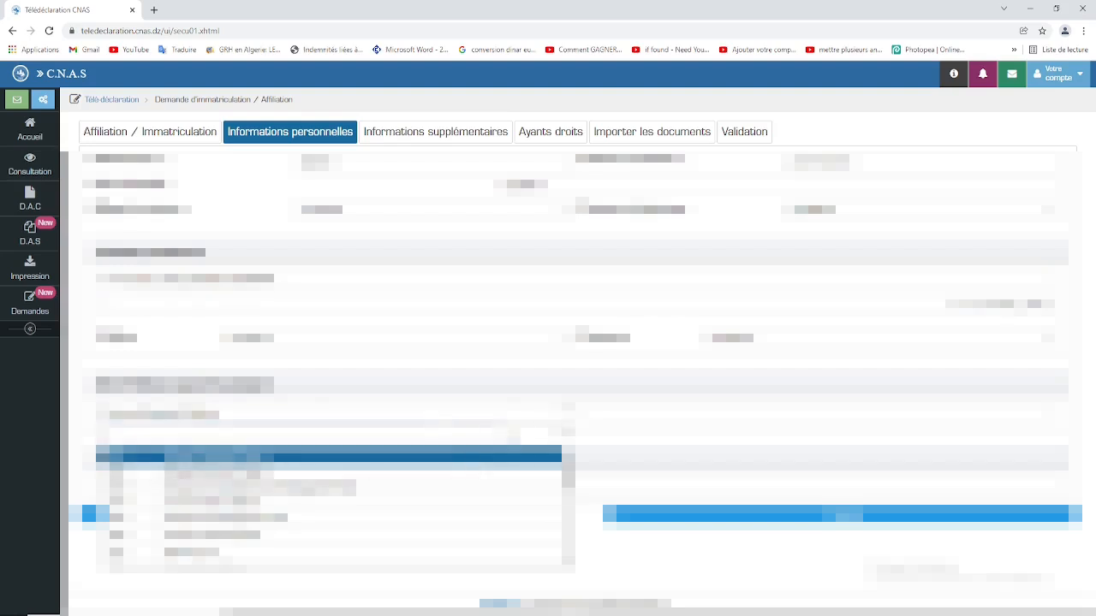
left_click(631, 434)
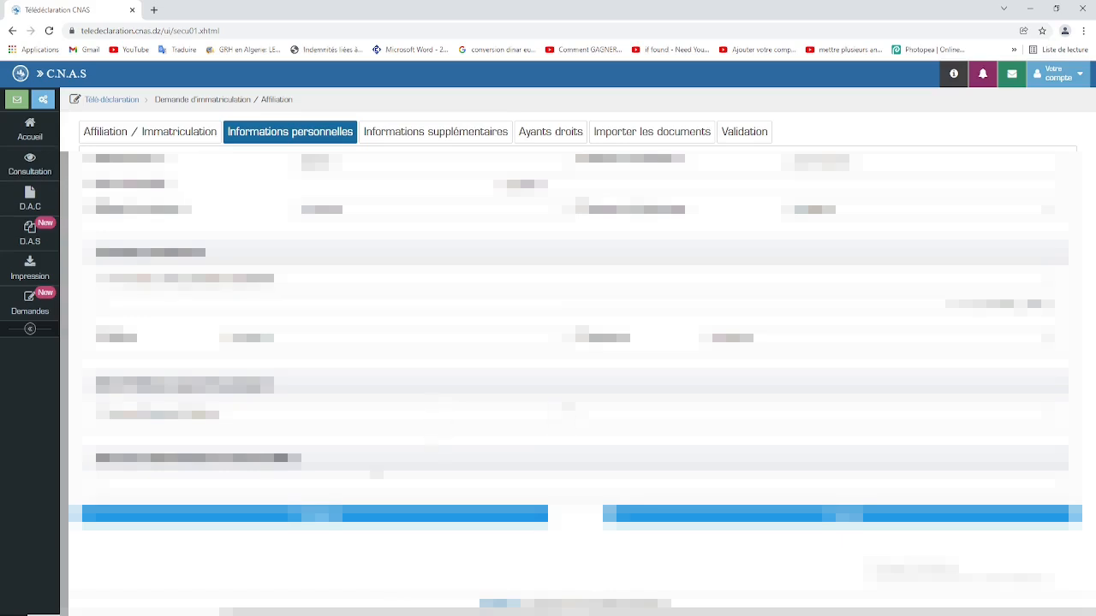
left_click(300, 485)
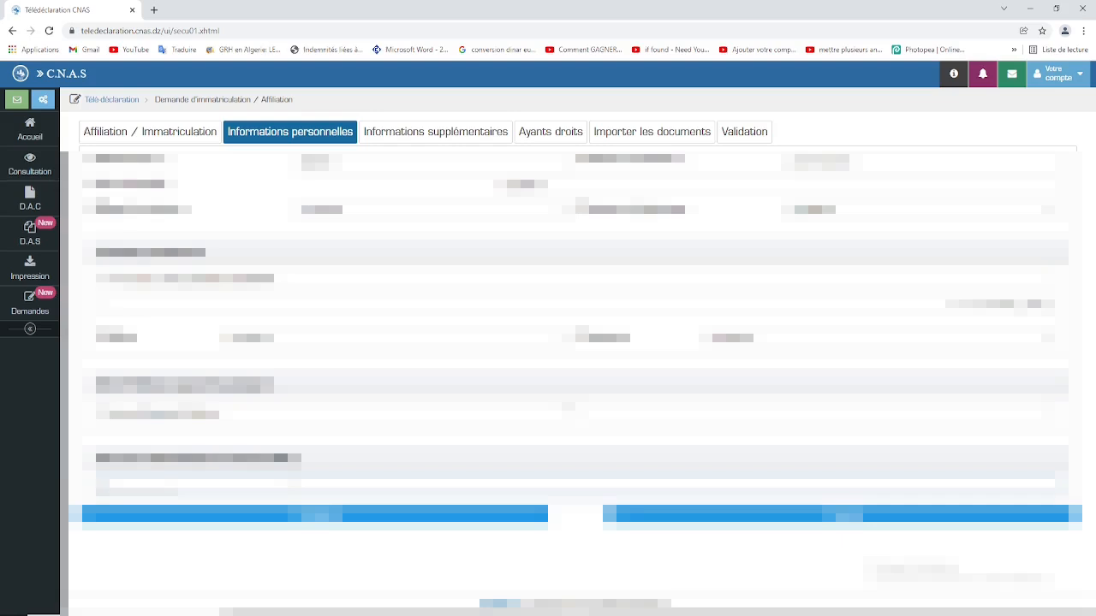
Step: Enter the number in the last field and advance to the Ayants droits step
type("0079999")
key("ctrl+v")
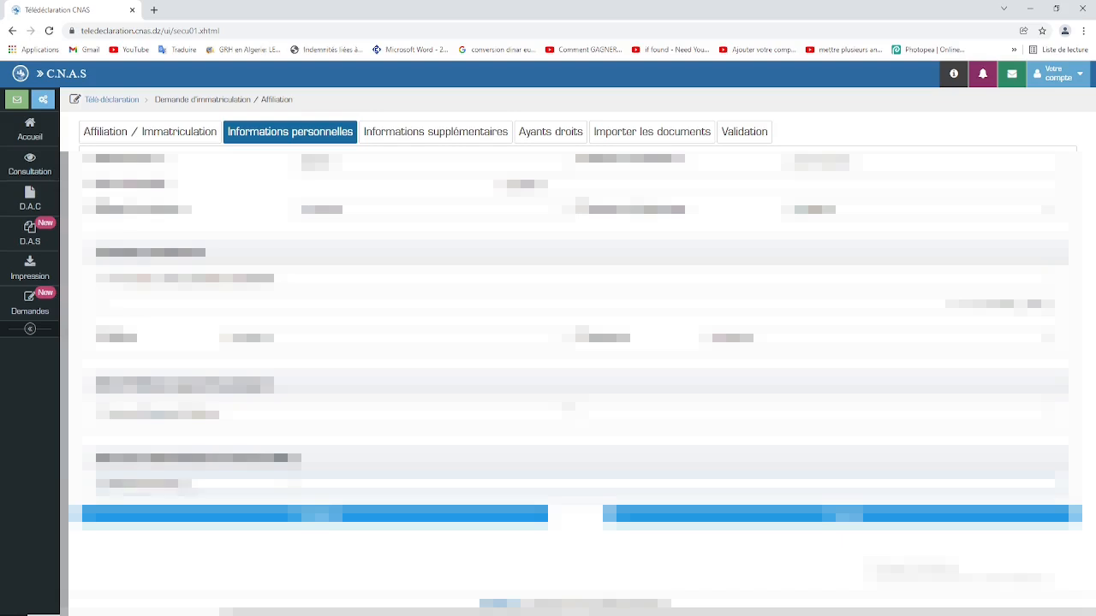
type("00")
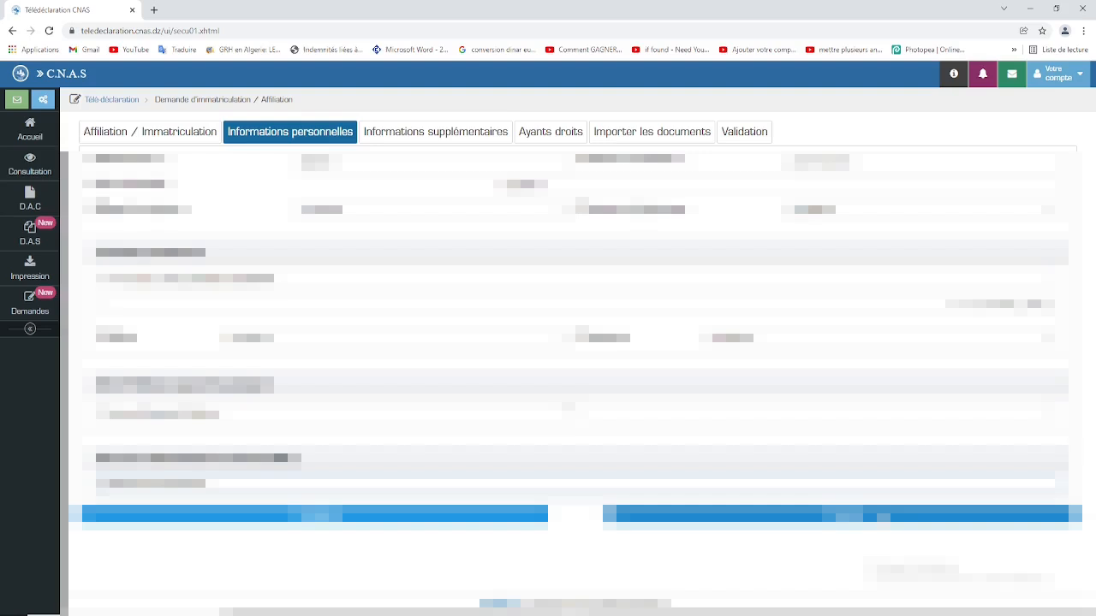
left_click(651, 513)
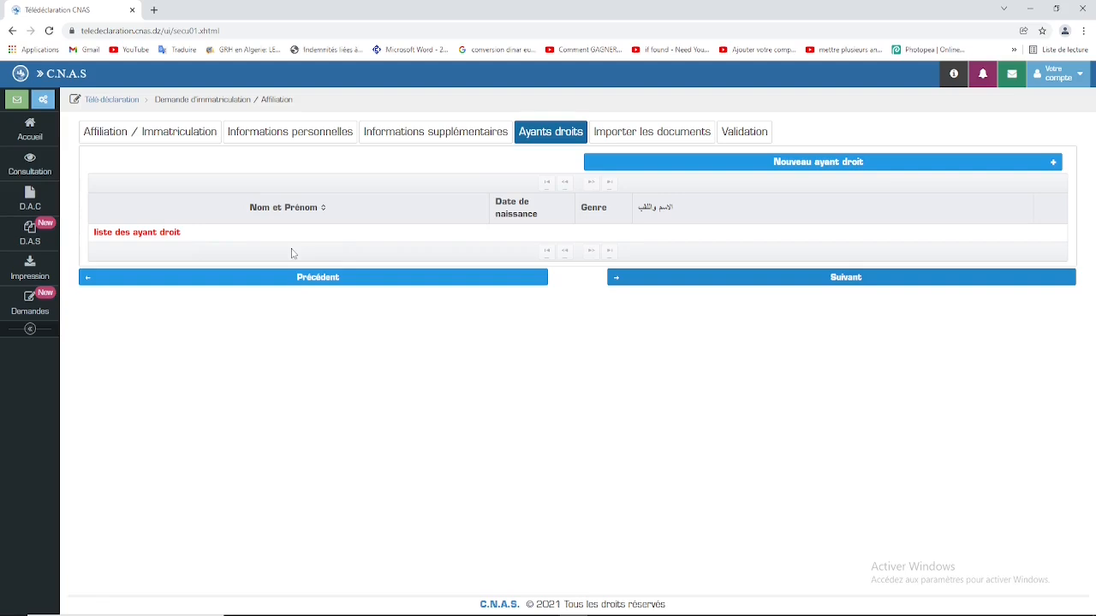
Step: Leave the Ayants droits list without dependents and continue to the document import step
left_click(845, 278)
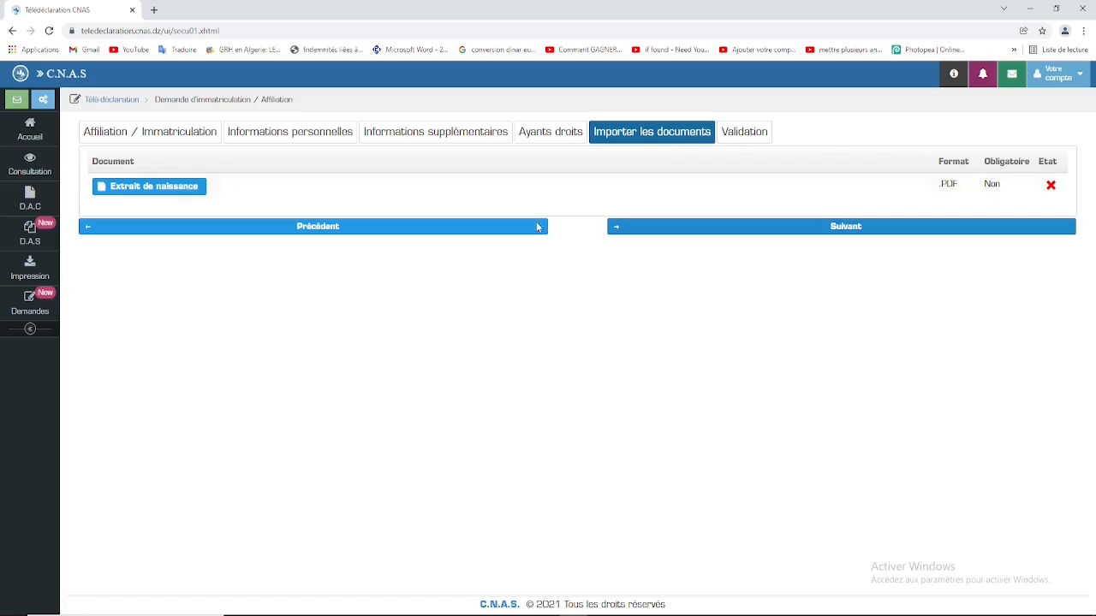
Step: Upload 001.pdf from the Images folder as the Extrait de naissance, then continue
left_click(160, 190)
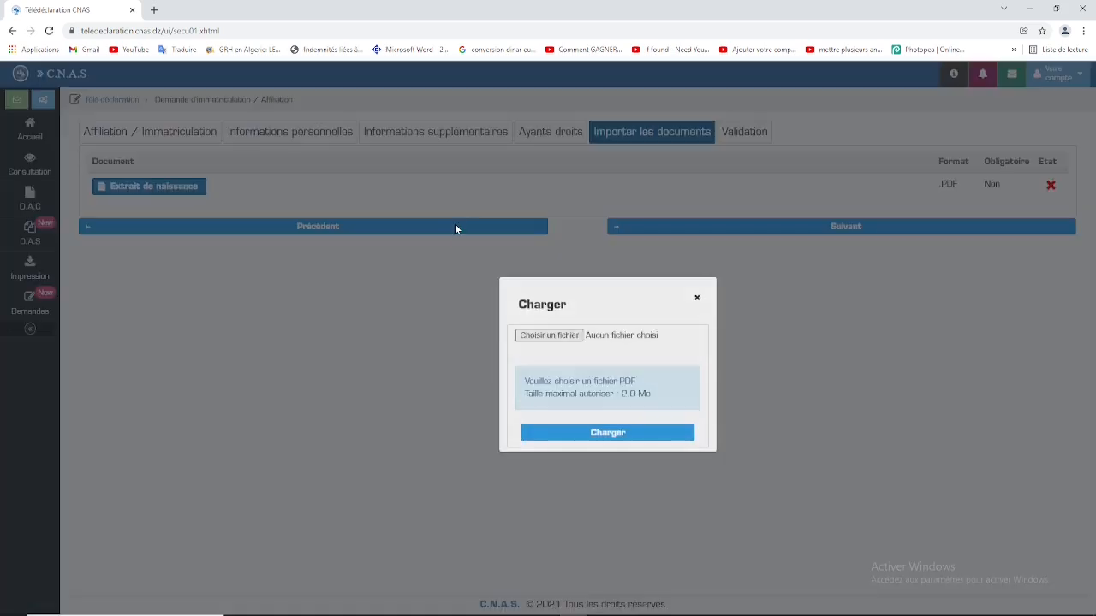
left_click(555, 336)
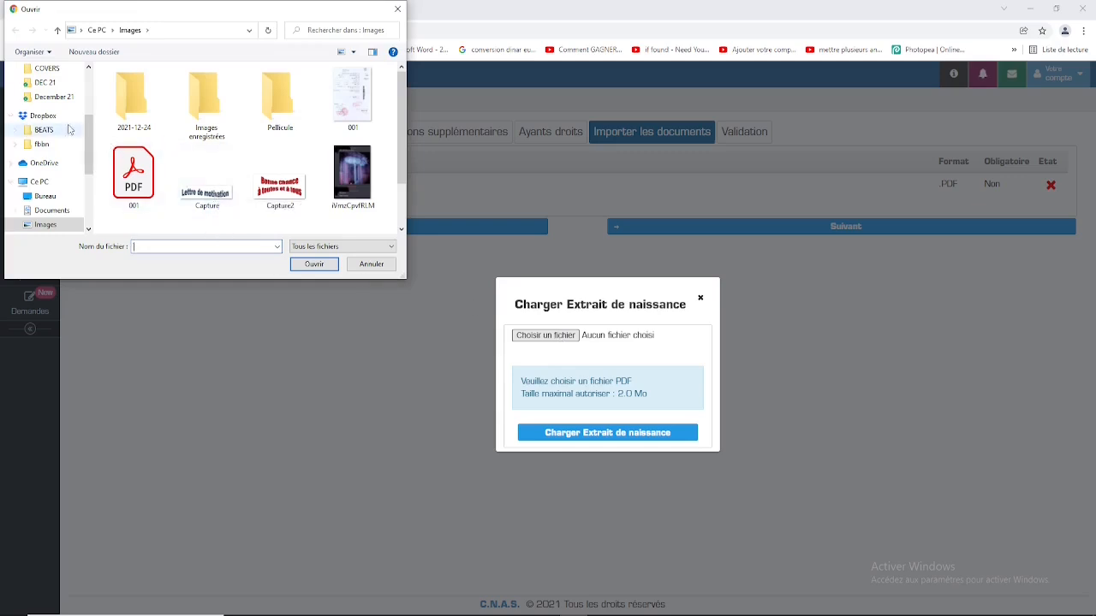
left_click_drag(87, 169, 86, 125)
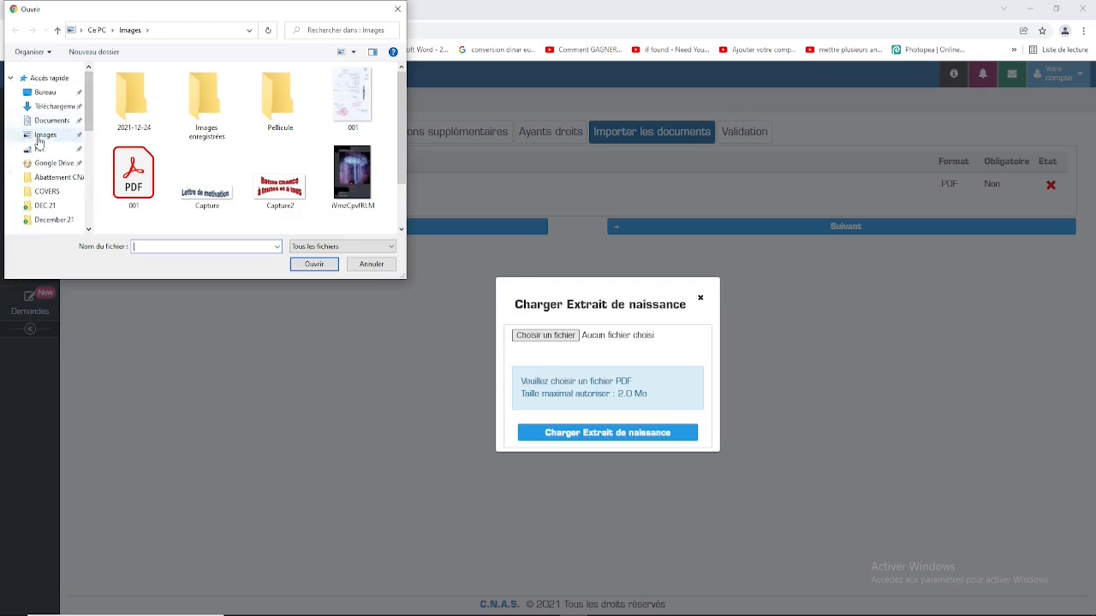
left_click(38, 137)
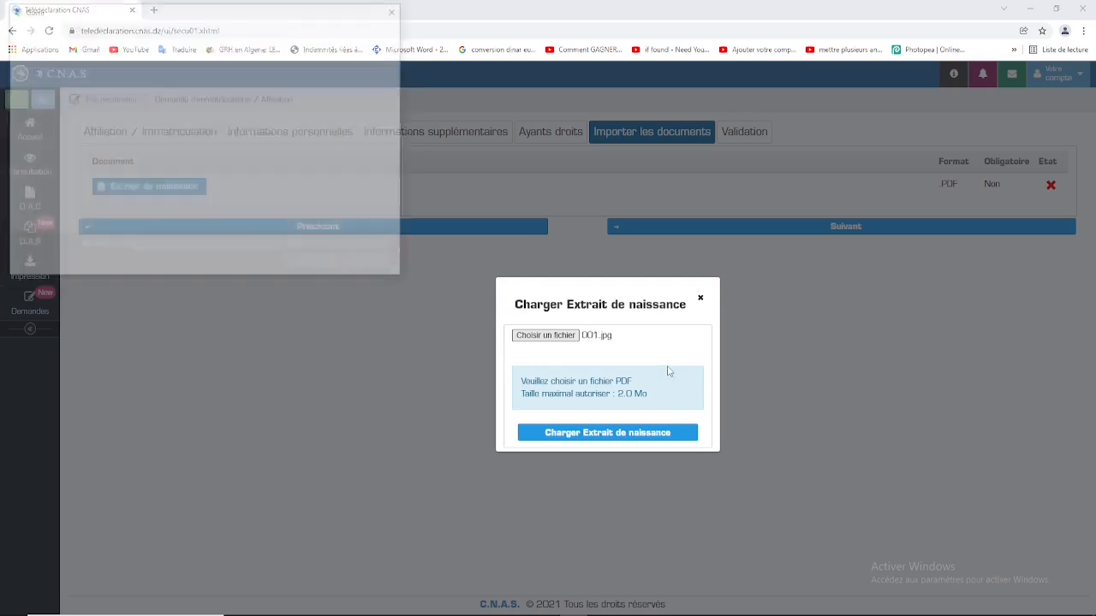
left_click(545, 335)
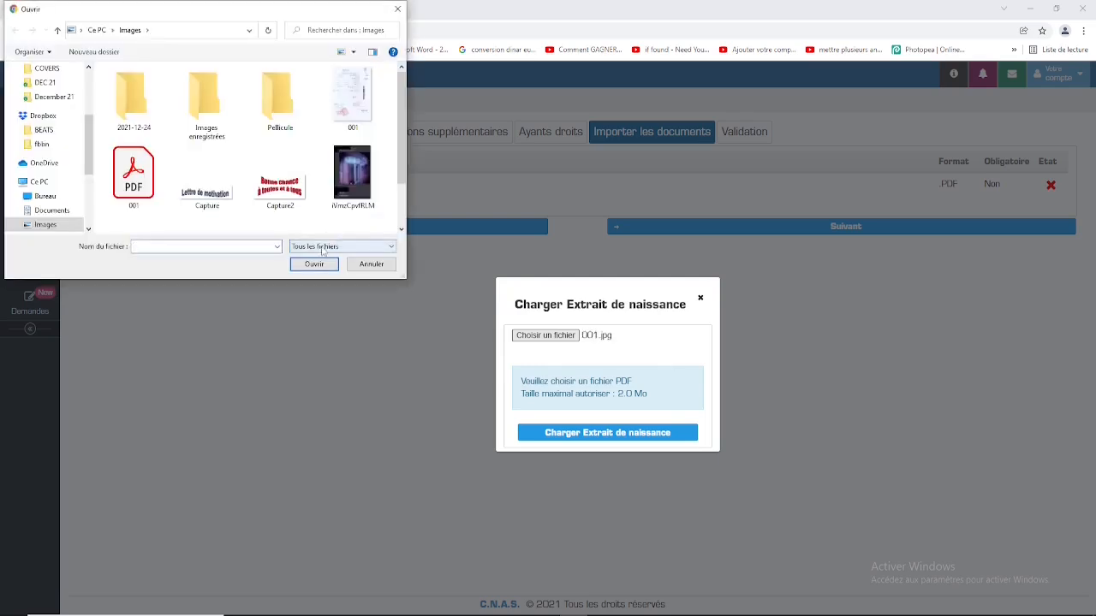
double_click(133, 176)
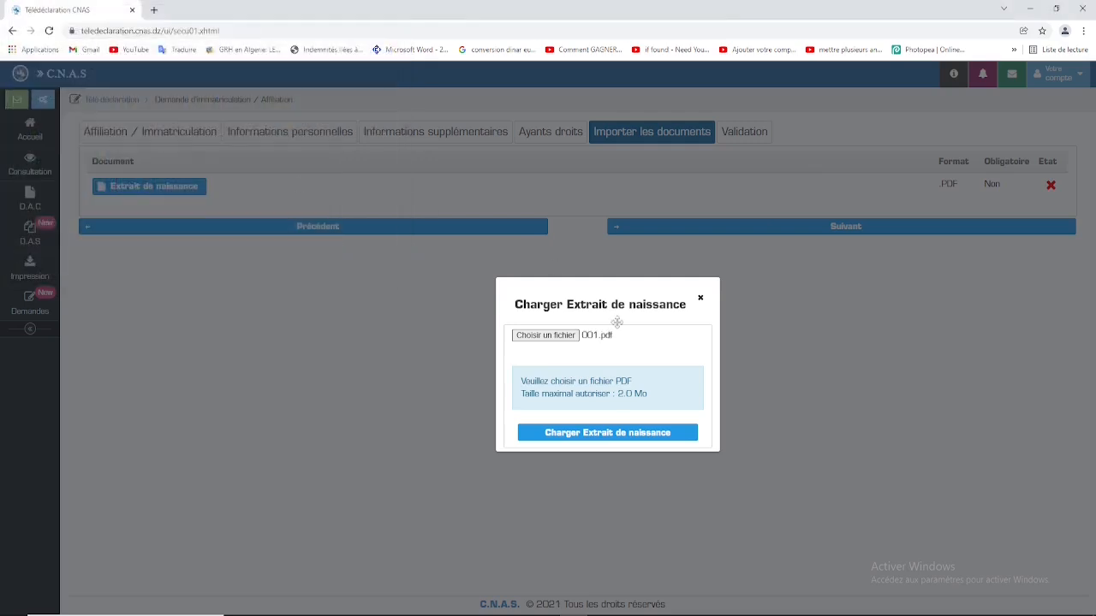
left_click(622, 438)
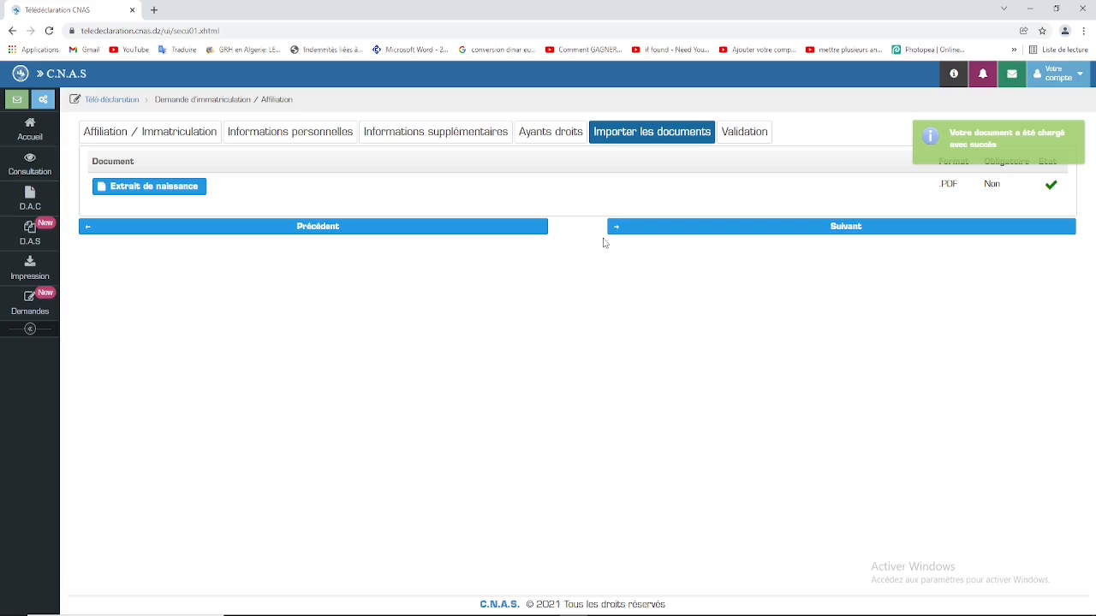
left_click(847, 226)
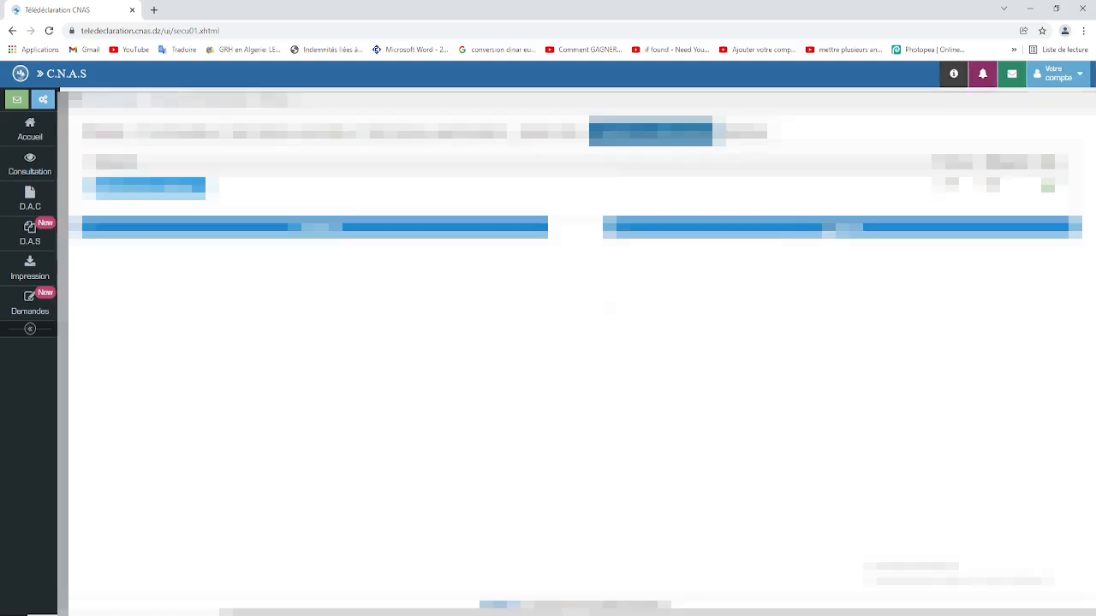
Step: Continue to the Validation tab to display the affiliation request's summary
left_click(830, 229)
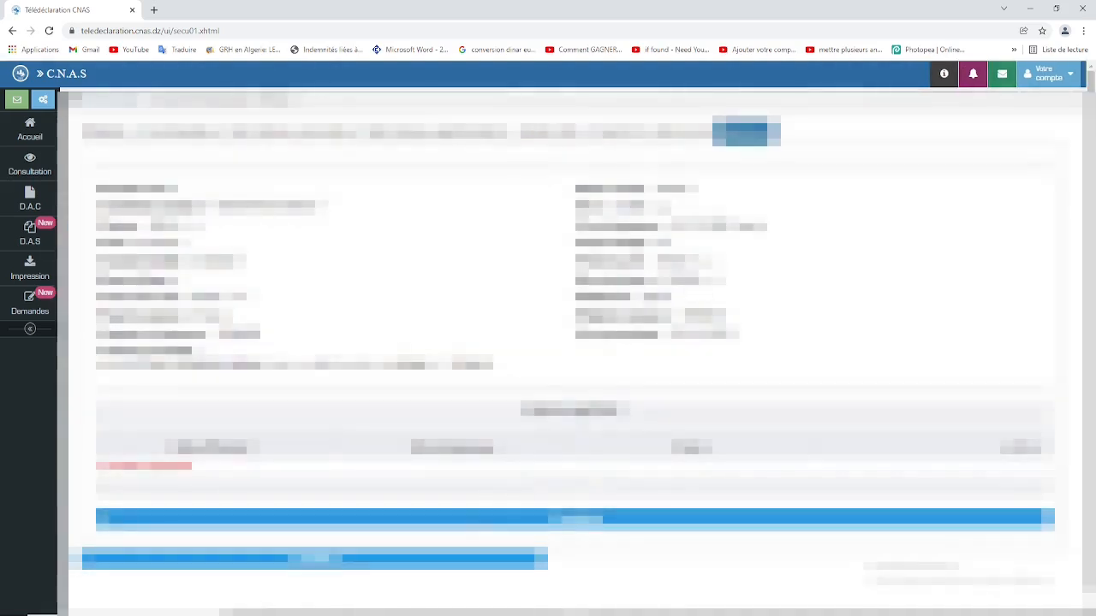